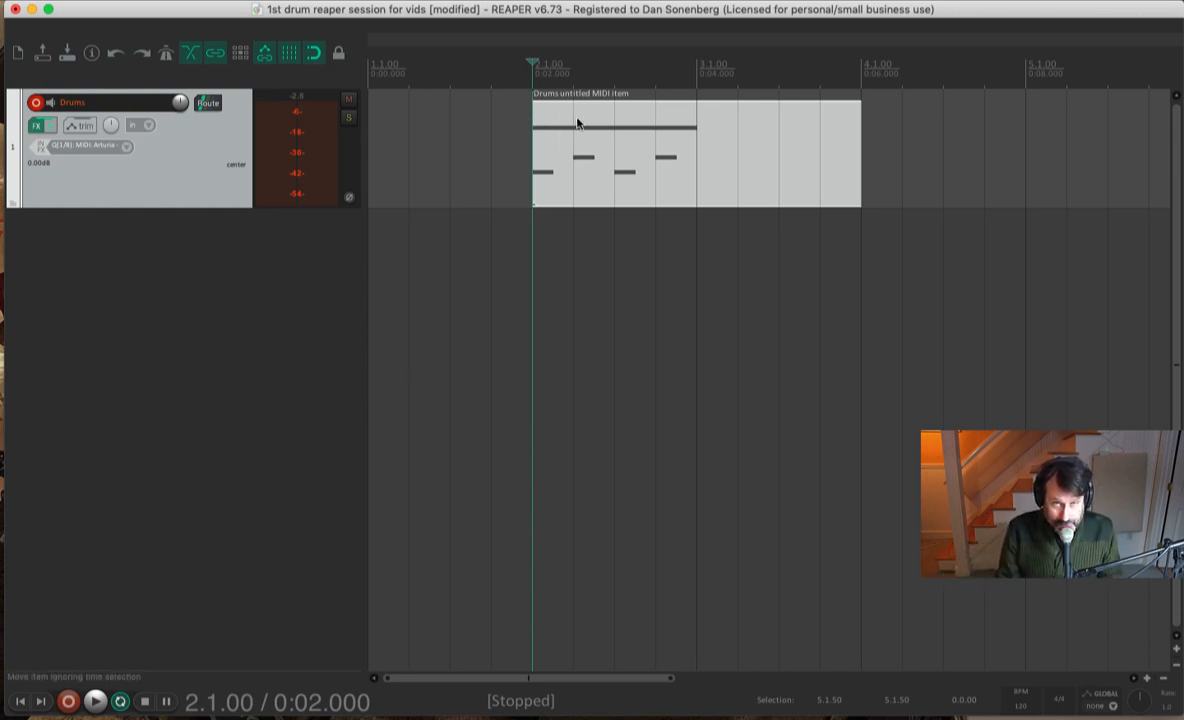
- Play back the Drums item from measure 2 and open it in an enlarged MIDI editor window
key("space")
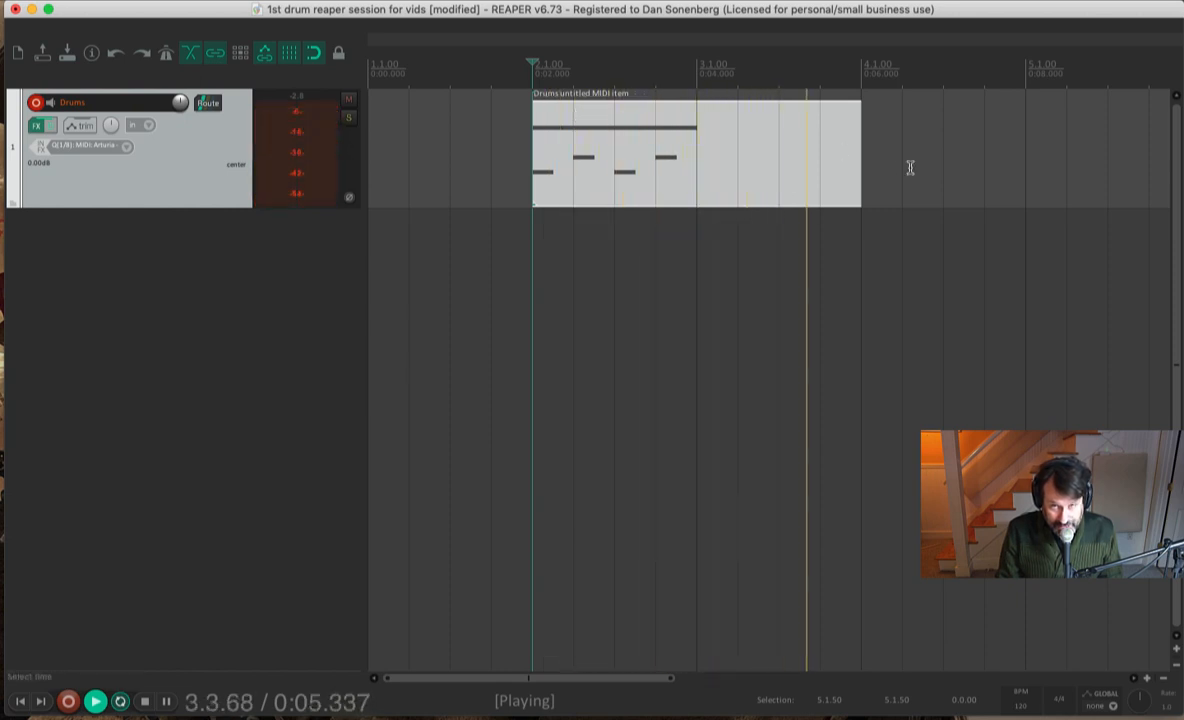
key("space")
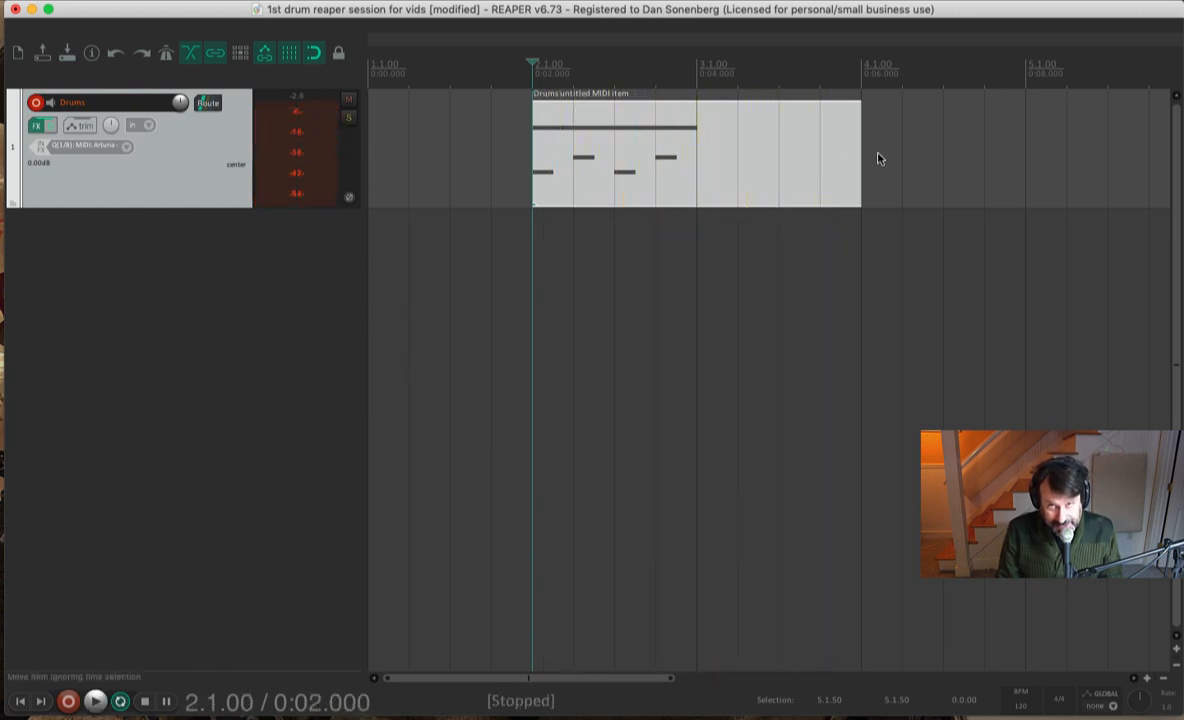
double_click(631, 151)
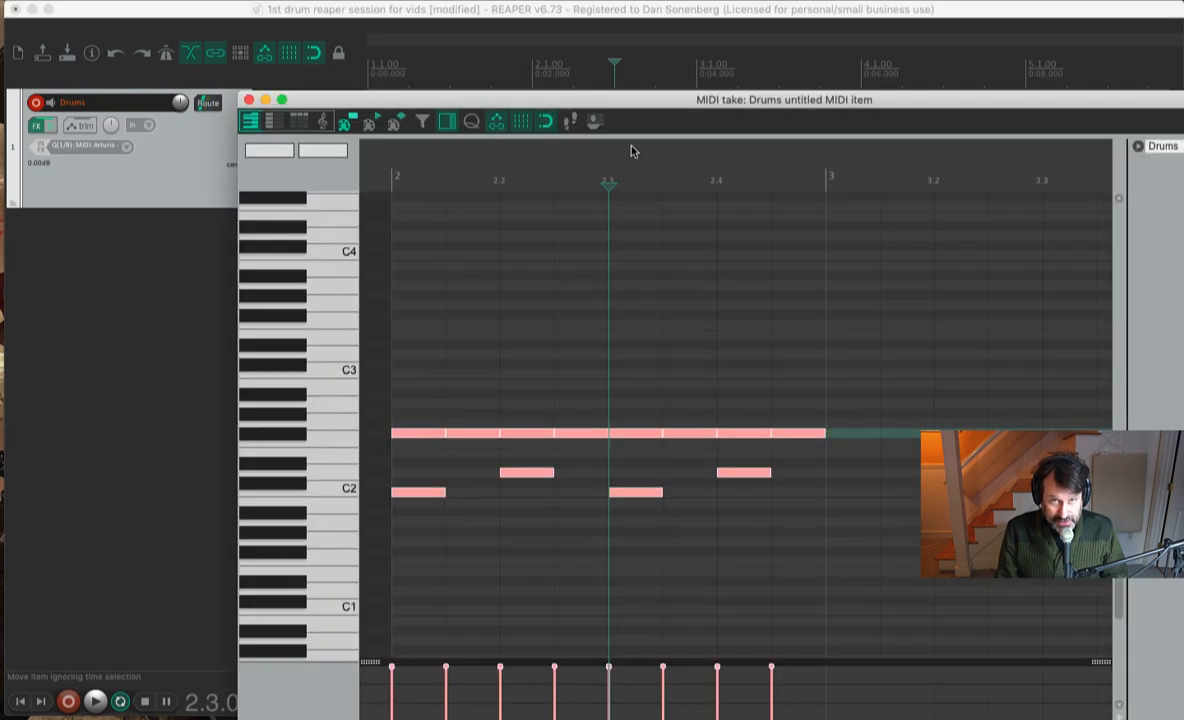
left_click_drag(572, 108, 340, 0)
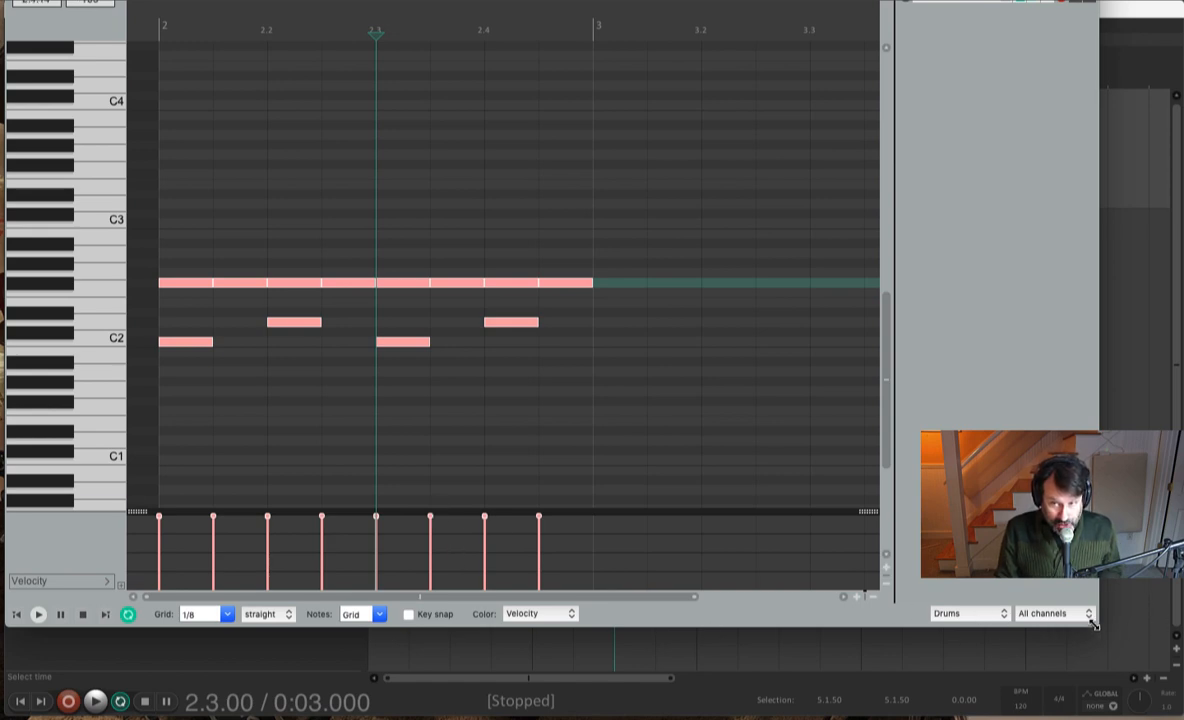
left_click_drag(1131, 627, 1180, 716)
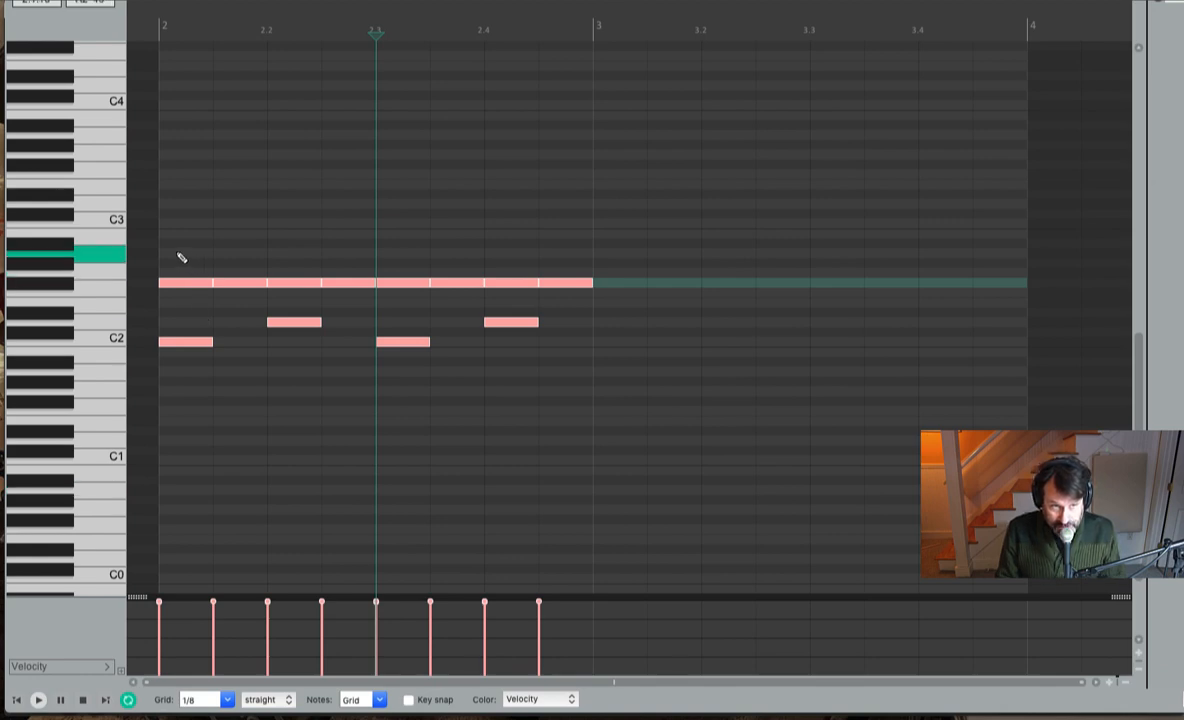
- Duplicate all the drum notes of measure 2 into measure 3 and play the two measures from the start
left_click_drag(170, 236, 576, 412)
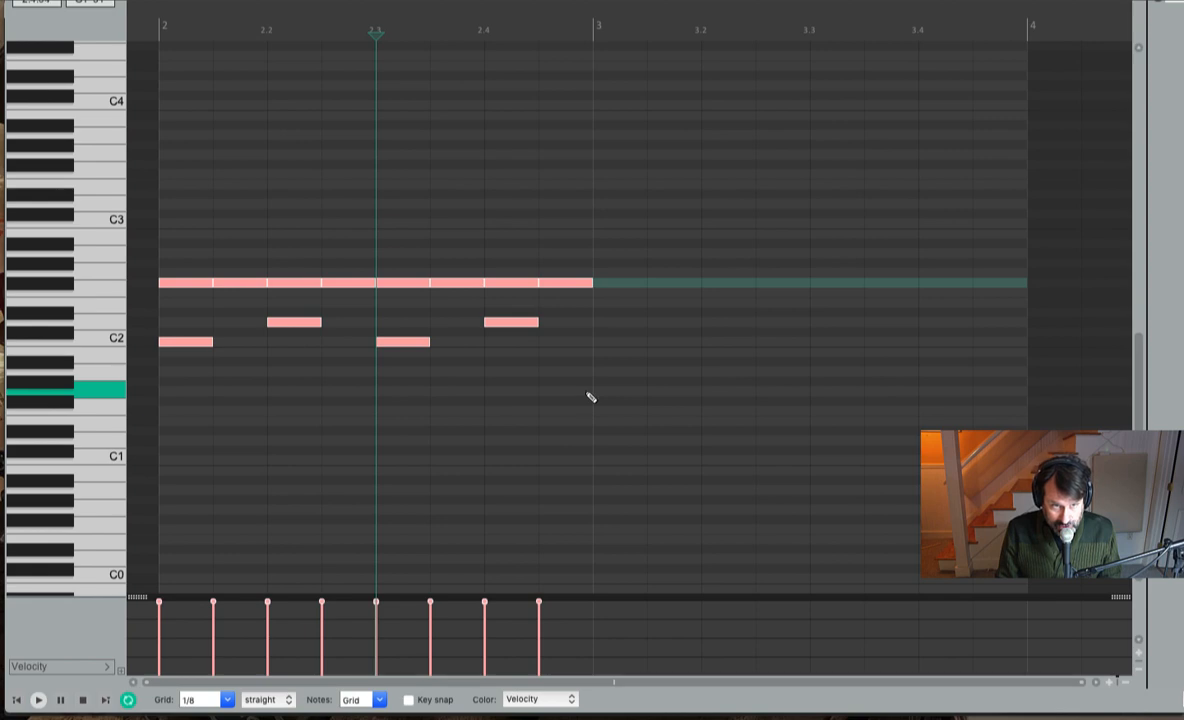
key("ctrl+d")
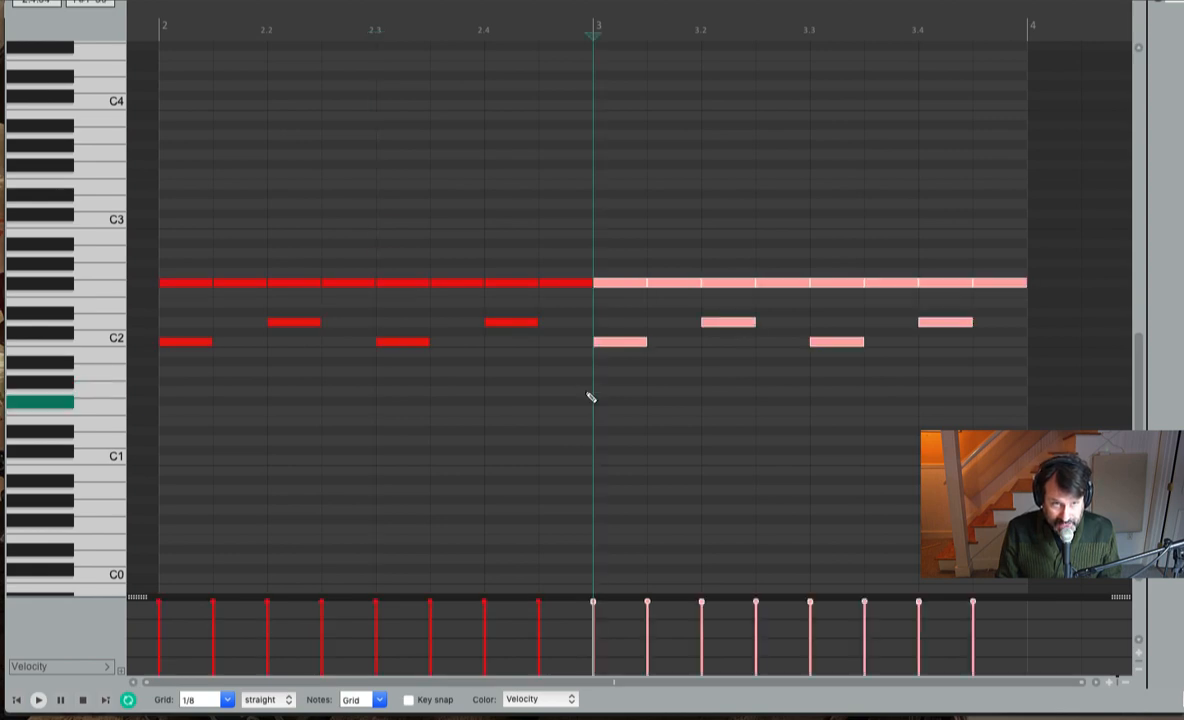
left_click(150, 31)
key("space")
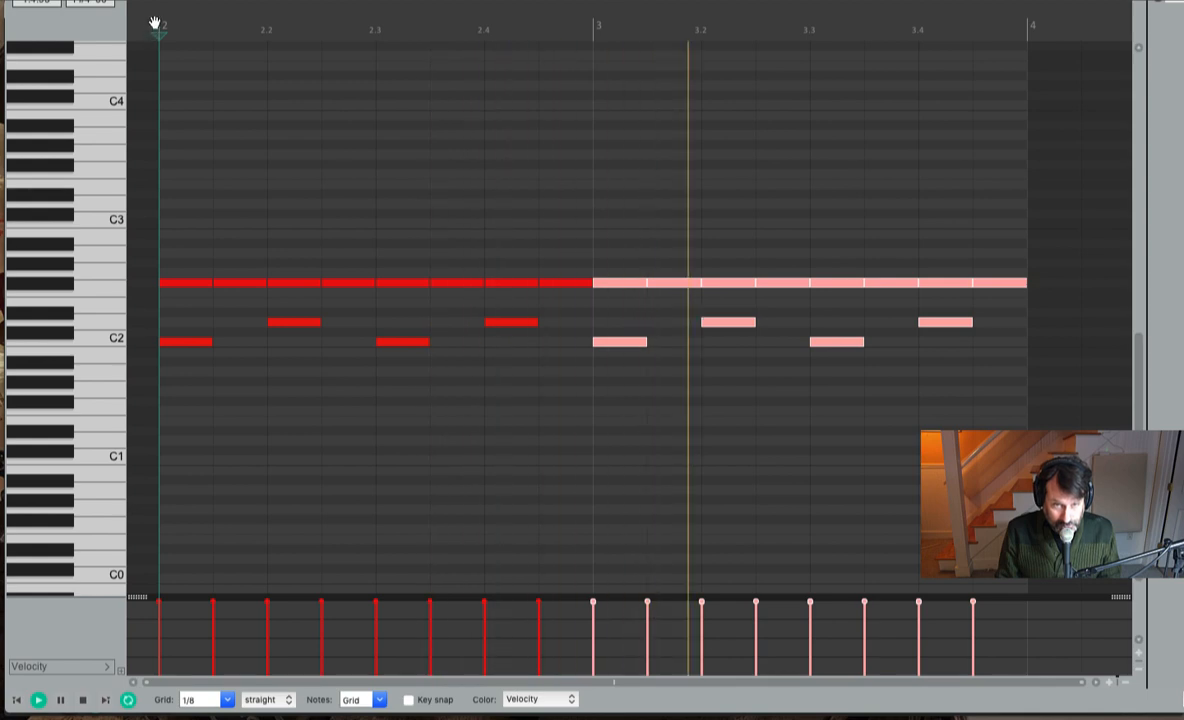
key("space")
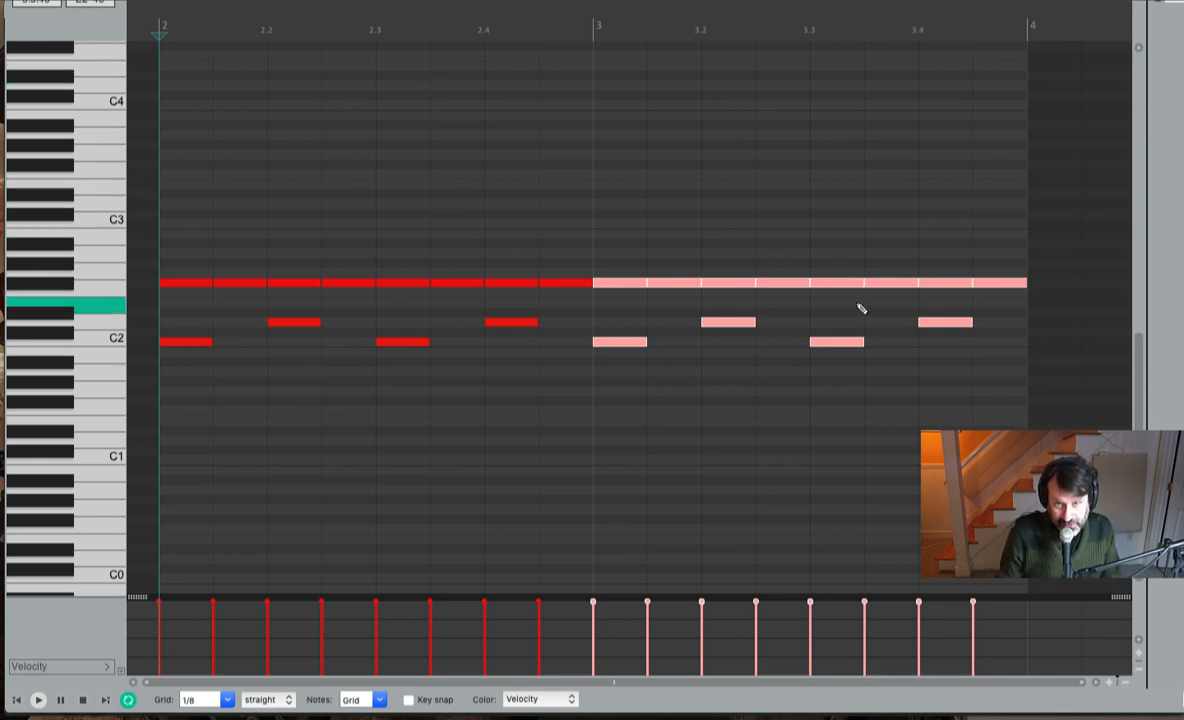
- Add an eighth-note C2 kick directly after the kick on beat 3.3
left_click(883, 346)
left_click(880, 345)
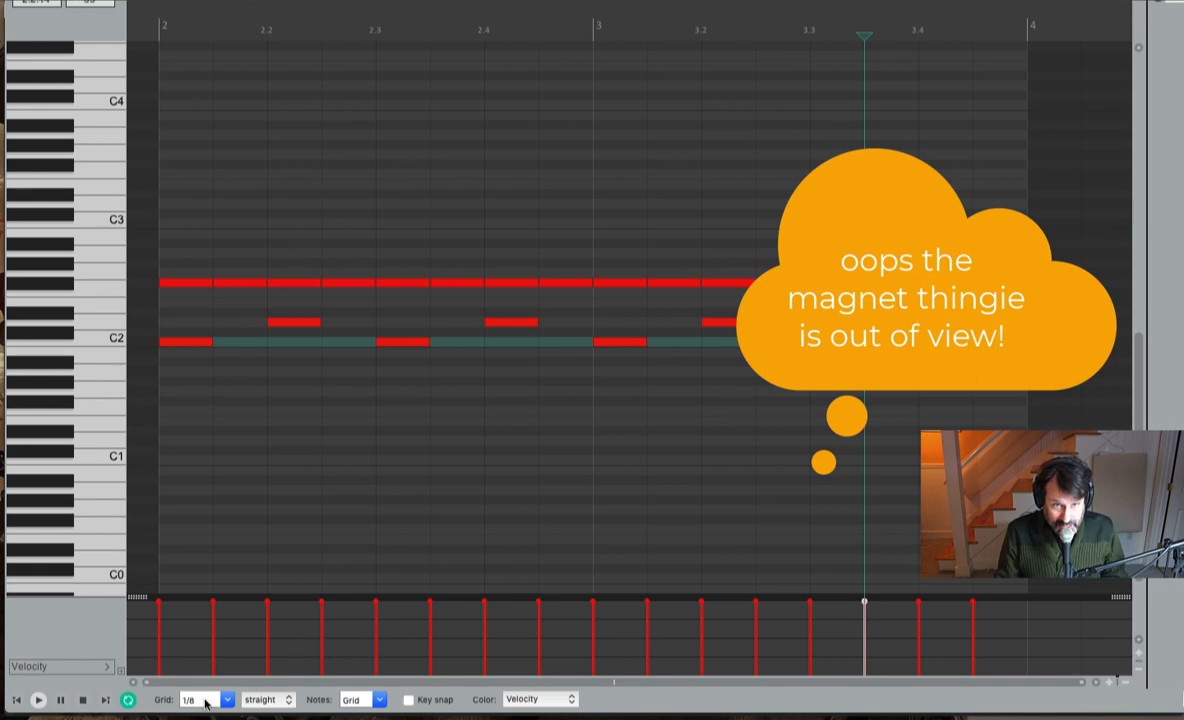
- Try an extra C2 kick shortly before beat 3.2, on and off the grid, and remove it each time
left_click(682, 346)
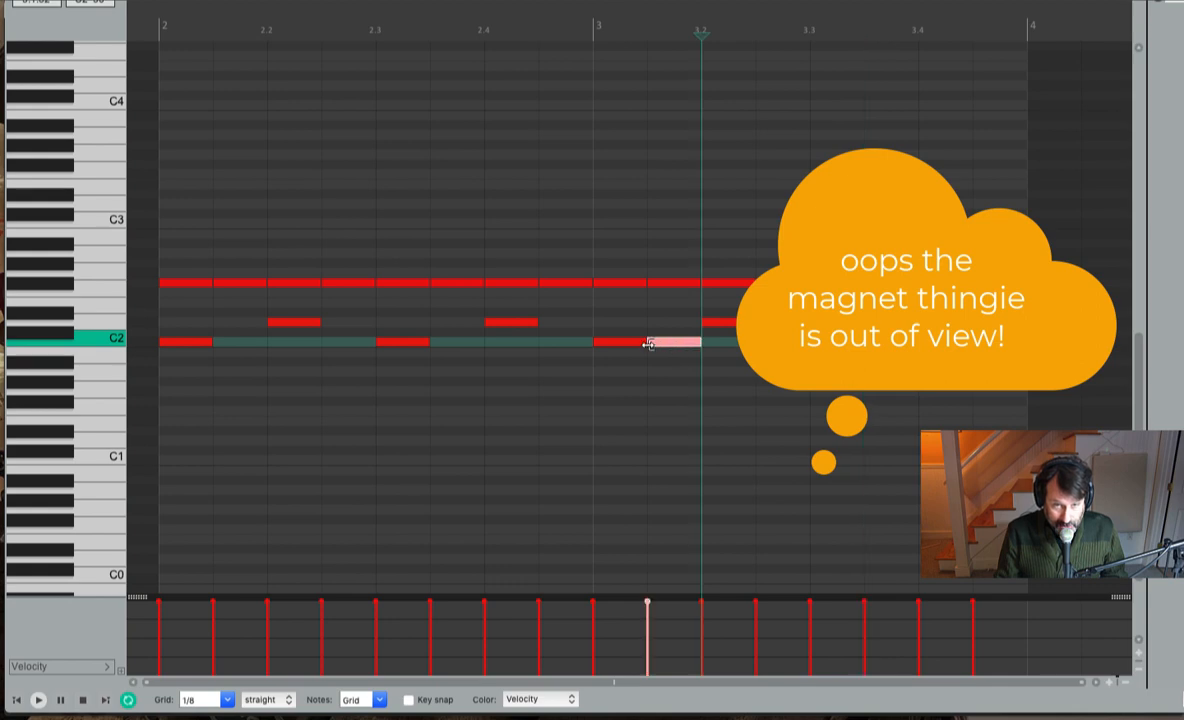
left_click(660, 347)
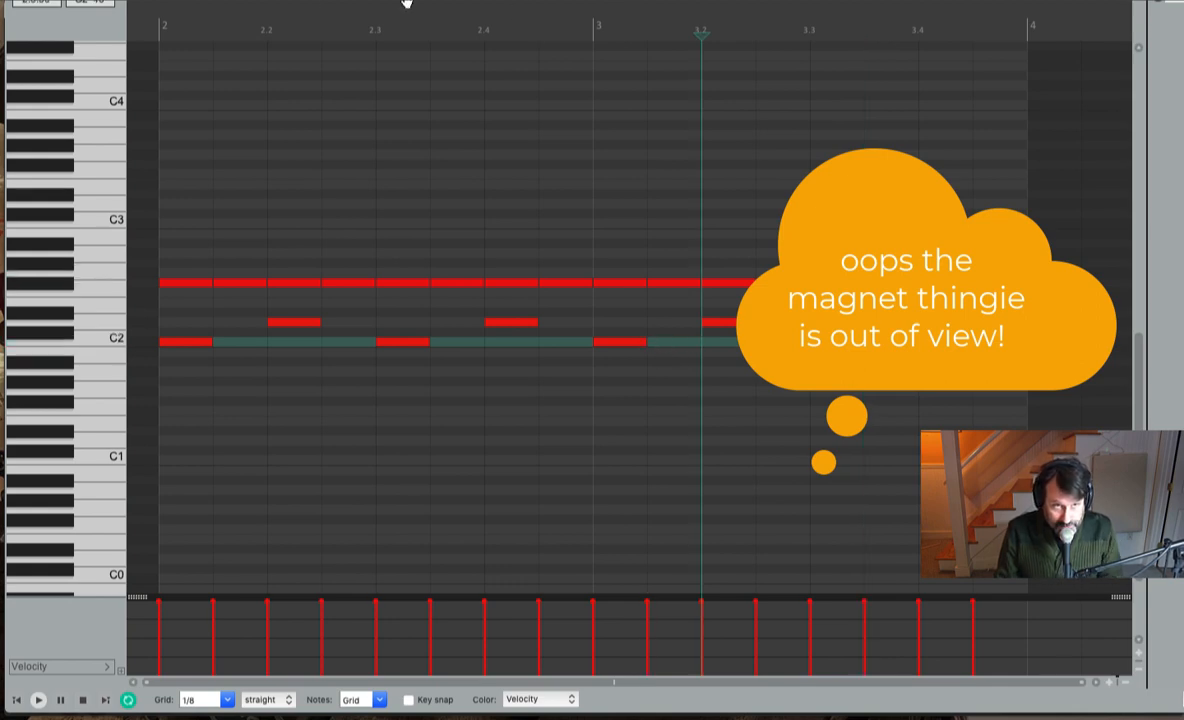
left_click(679, 343)
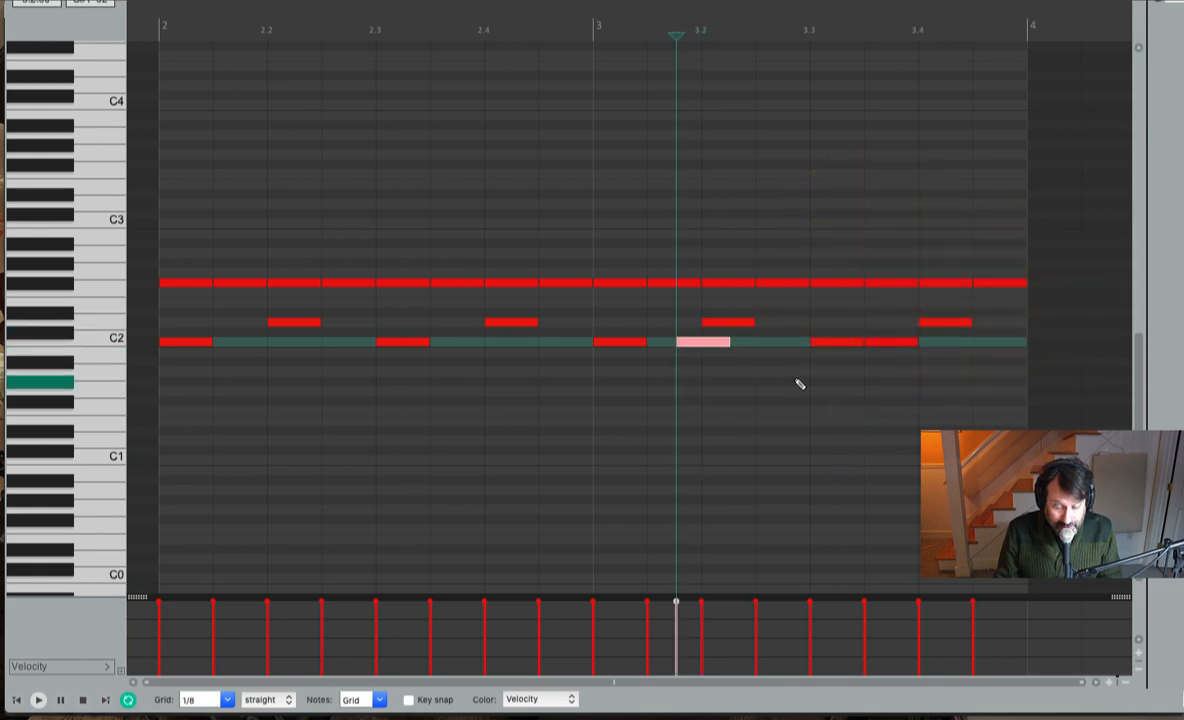
key("Delete")
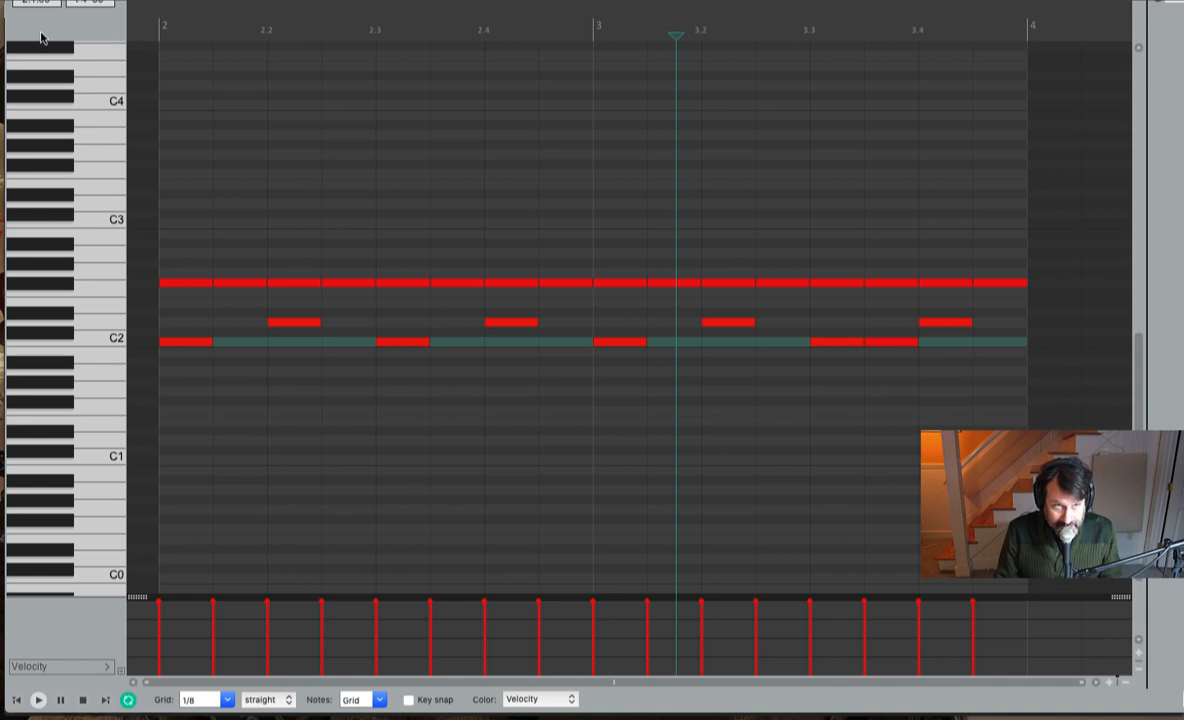
- Play back the two-measure drum pattern from measure 2 and return the cursor to its start
left_click(157, 35)
key("space")
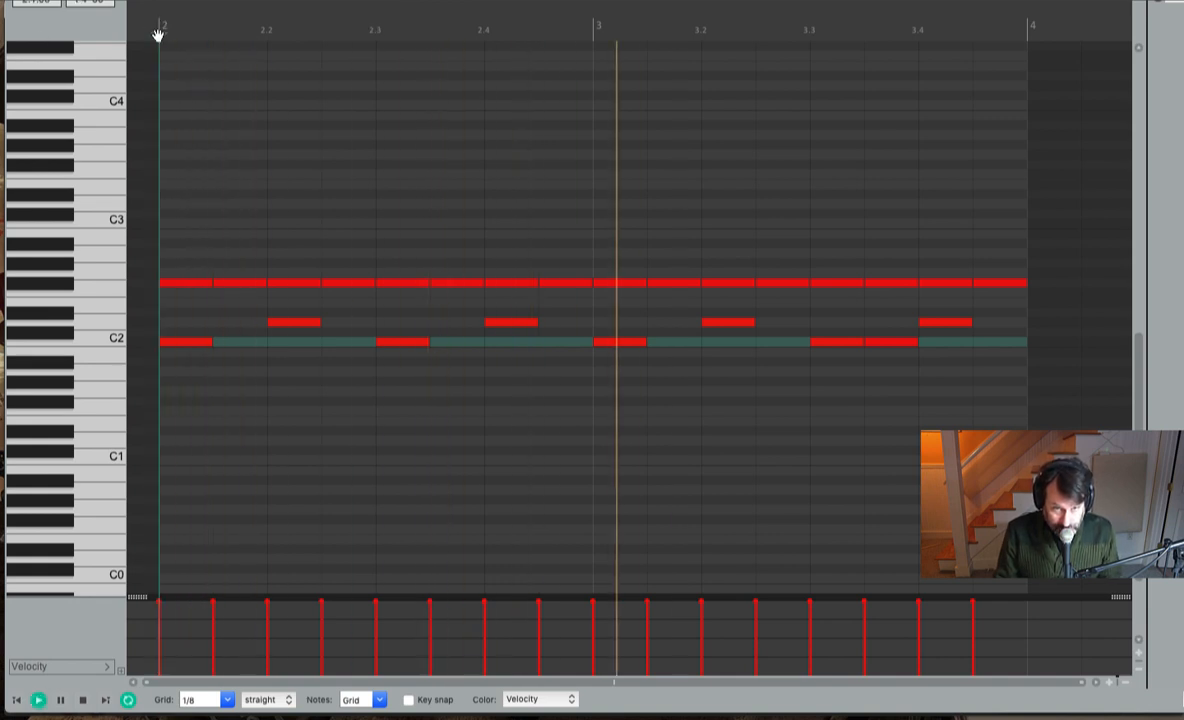
key("space")
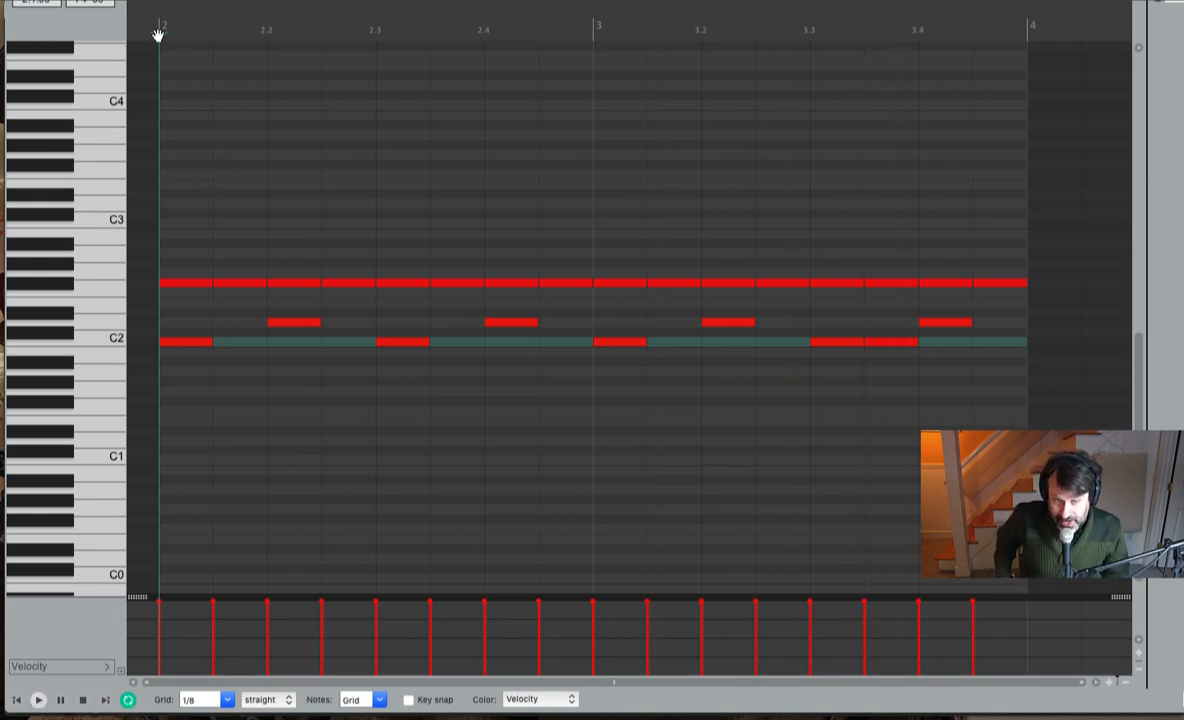
left_click(157, 35)
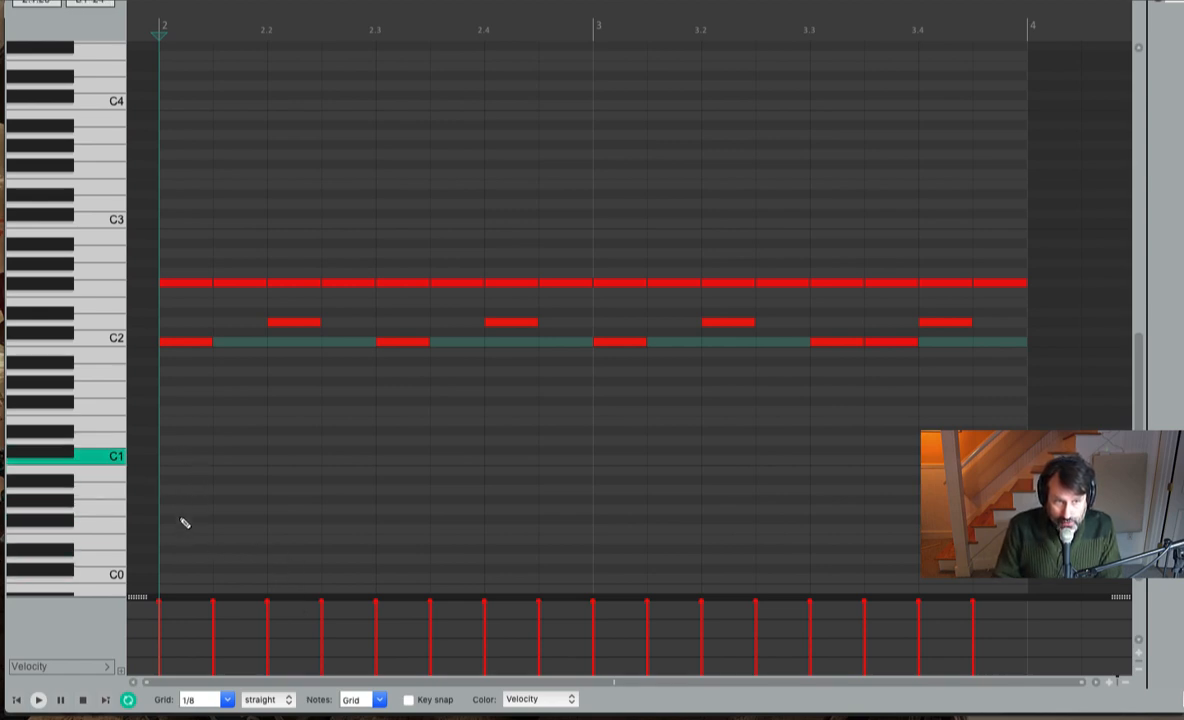
- Lower the velocities of all F#2 hi-hat notes after the first to varied values between about 88 and 116
left_click_drag(192, 241, 197, 281)
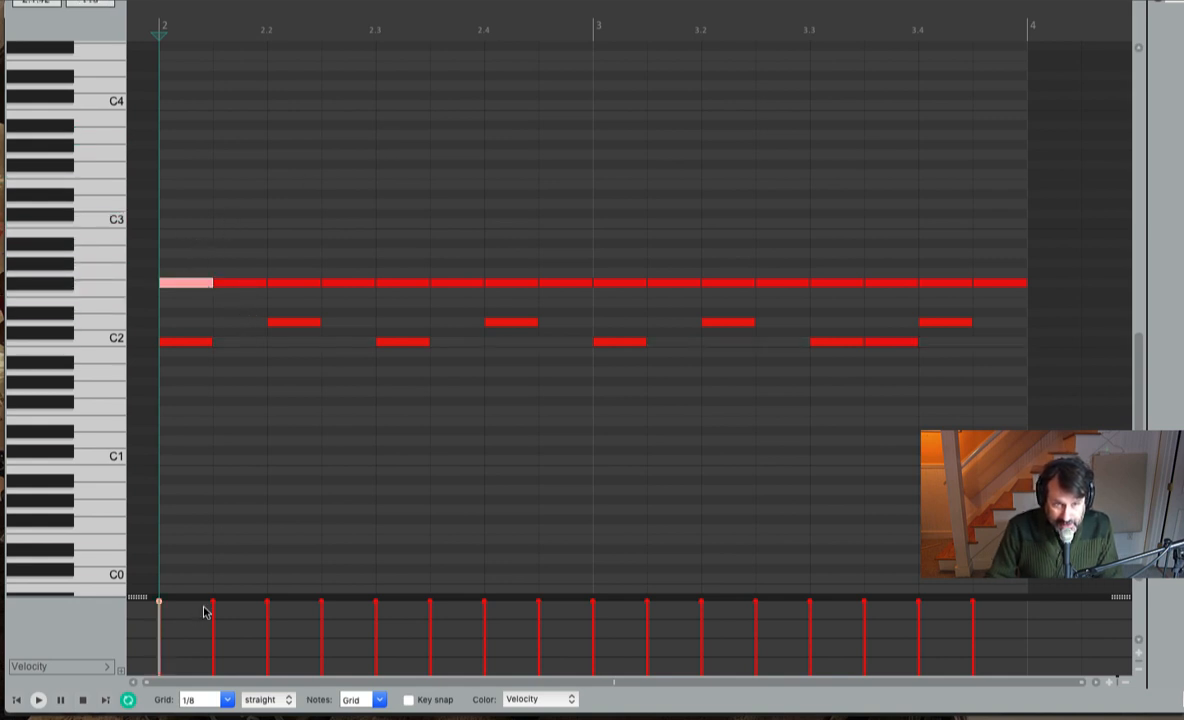
left_click(250, 283)
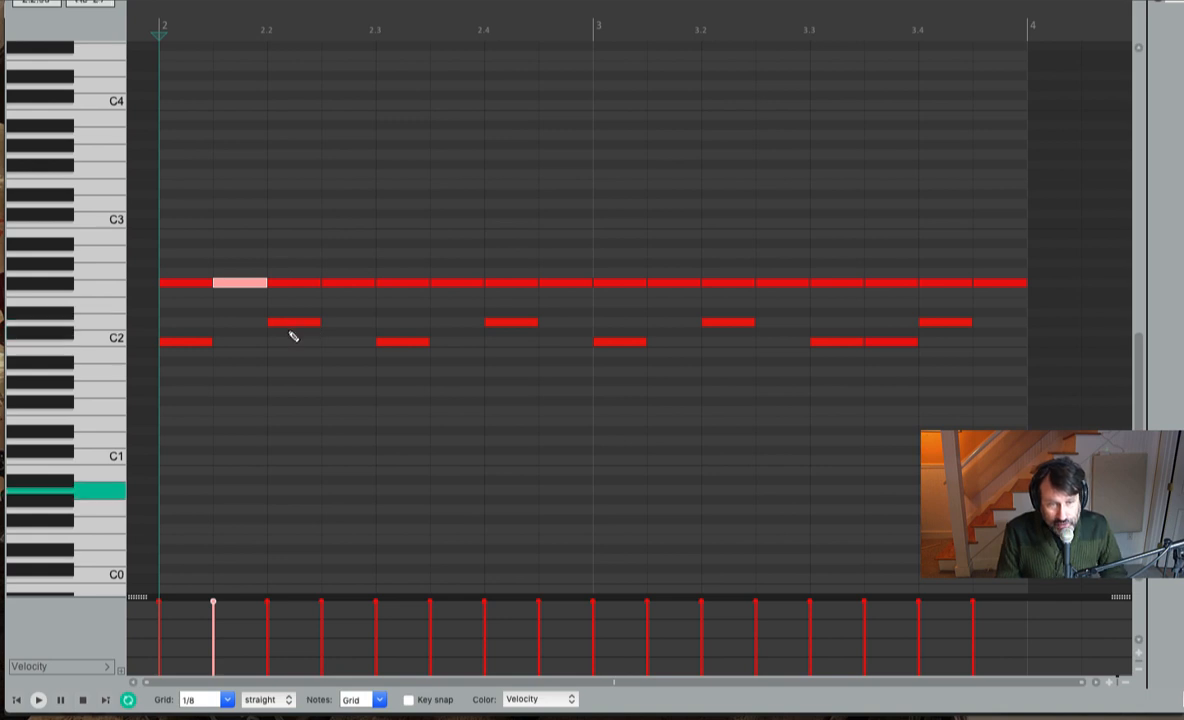
mouse_move(213, 601)
left_mouse_down()
mouse_move(213, 624)
mouse_move(270, 627)
mouse_move(268, 611)
left_mouse_up()
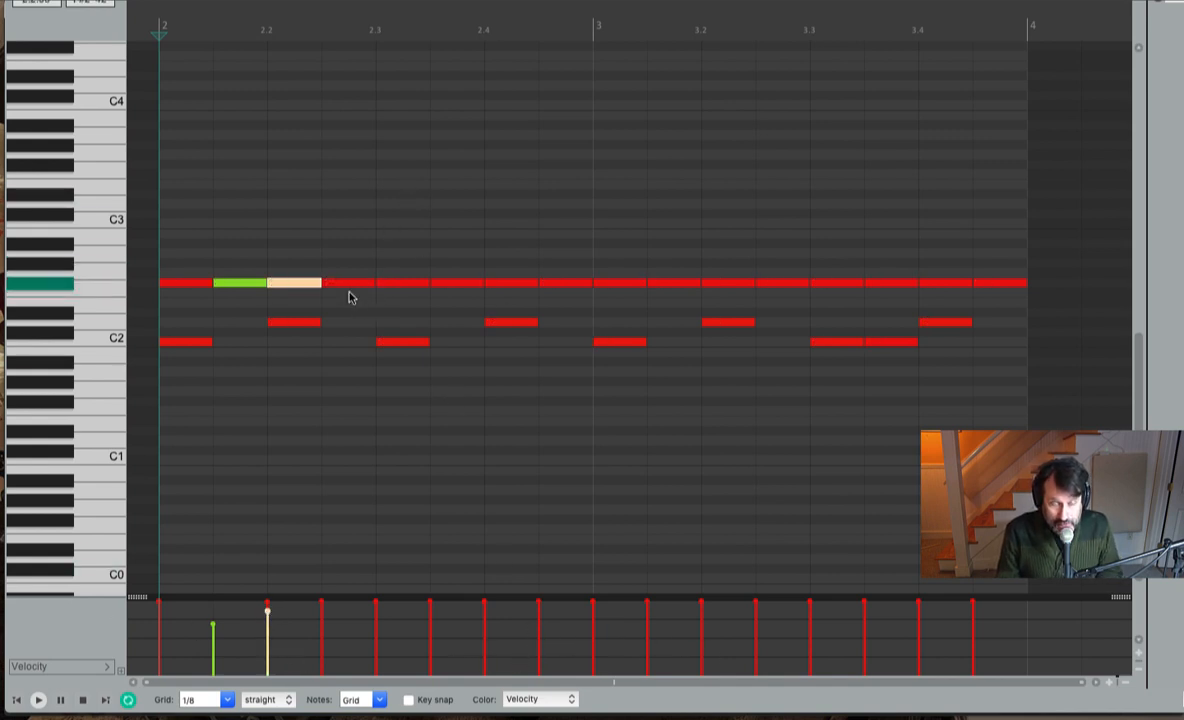
mouse_move(344, 281)
left_mouse_down()
mouse_move(357, 338)
mouse_move(351, 300)
mouse_move(478, 281)
mouse_move(396, 281)
mouse_move(404, 291)
mouse_move(410, 264)
mouse_move(449, 271)
mouse_move(441, 294)
mouse_move(441, 278)
mouse_move(513, 293)
mouse_move(552, 285)
mouse_move(556, 302)
mouse_move(613, 285)
mouse_move(613, 304)
mouse_move(647, 283)
mouse_move(714, 299)
mouse_move(679, 299)
mouse_move(687, 312)
left_mouse_up()
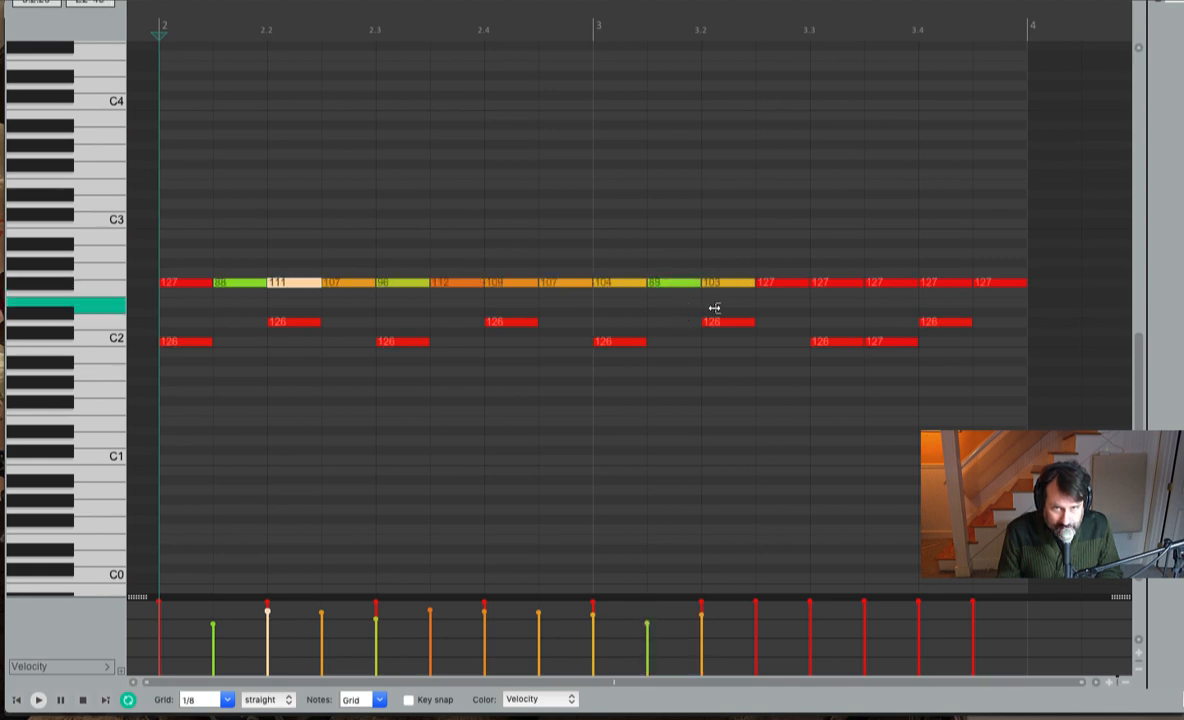
mouse_move(781, 287)
left_mouse_down()
mouse_move(777, 302)
mouse_move(880, 304)
mouse_move(886, 322)
left_mouse_up()
left_click_drag(930, 280, 936, 291)
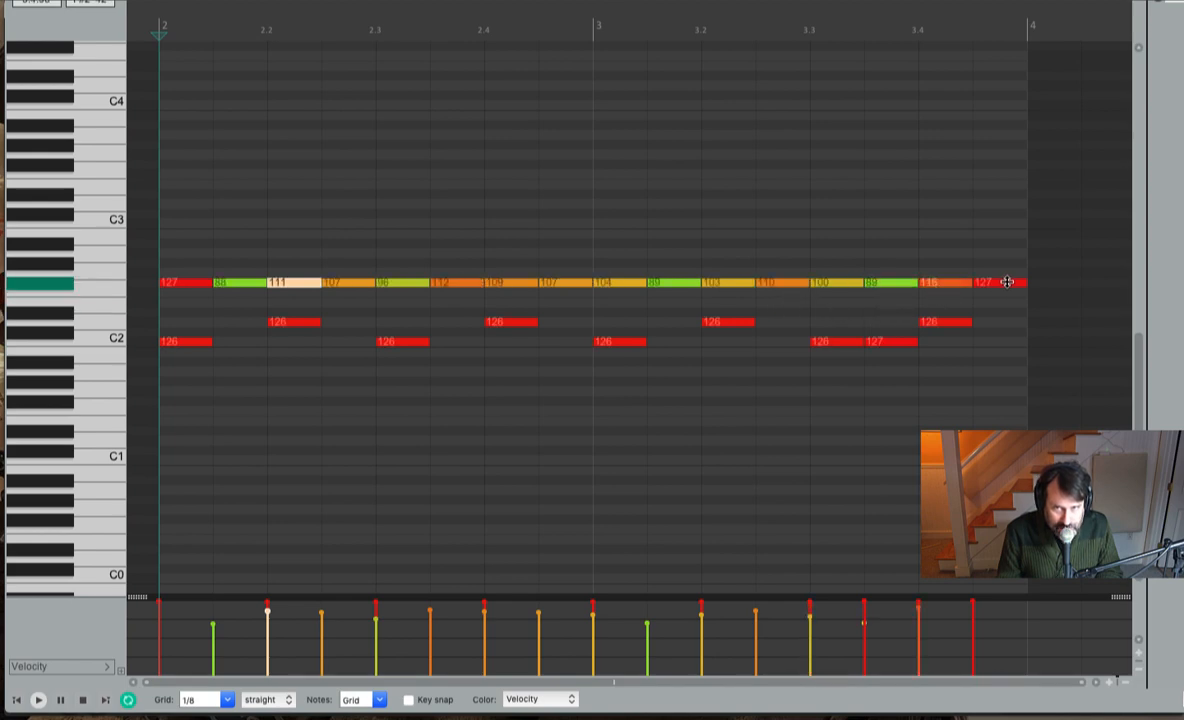
mouse_move(1010, 280)
left_mouse_down()
mouse_move(1003, 296)
mouse_move(893, 338)
left_mouse_up()
- Play back the drum pattern from measure 2 to check the varied hi-hat velocities
key("space")
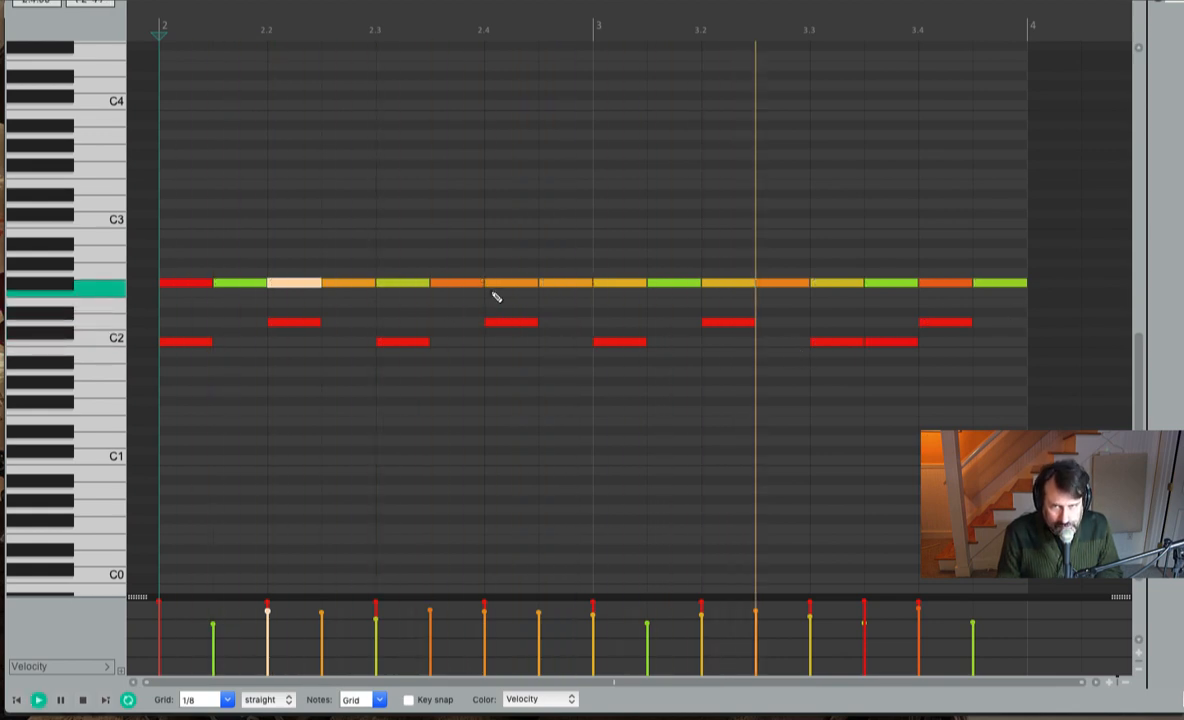
key("space")
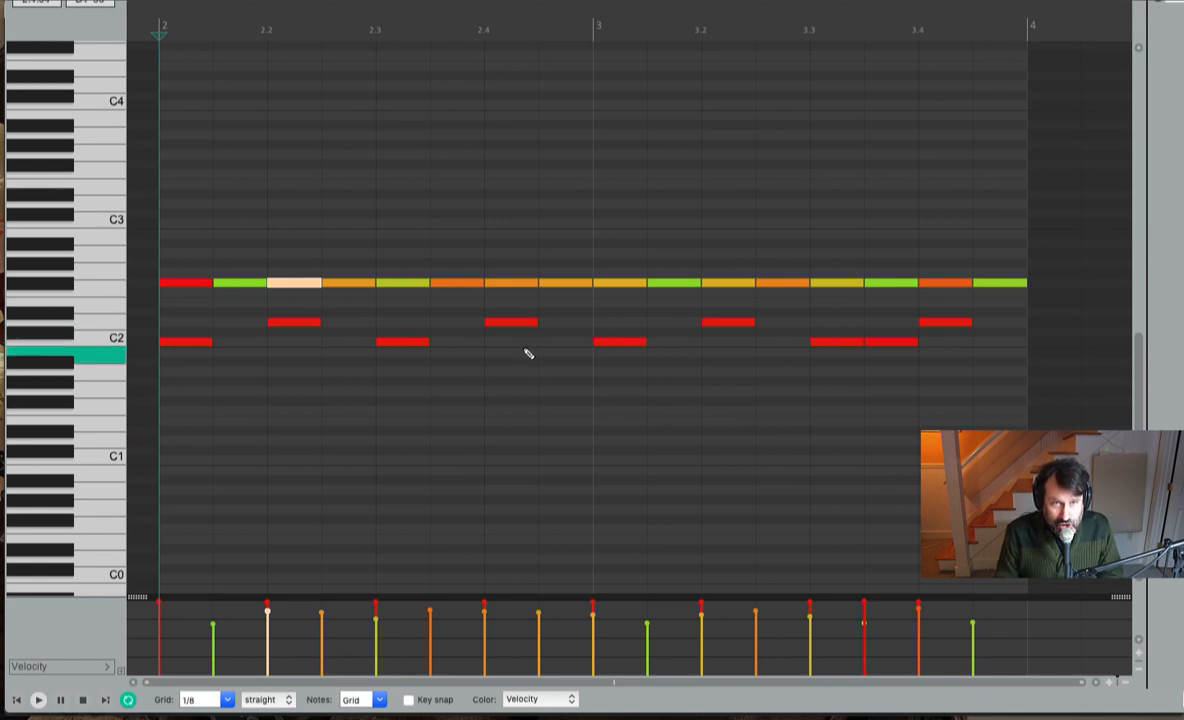
key("space")
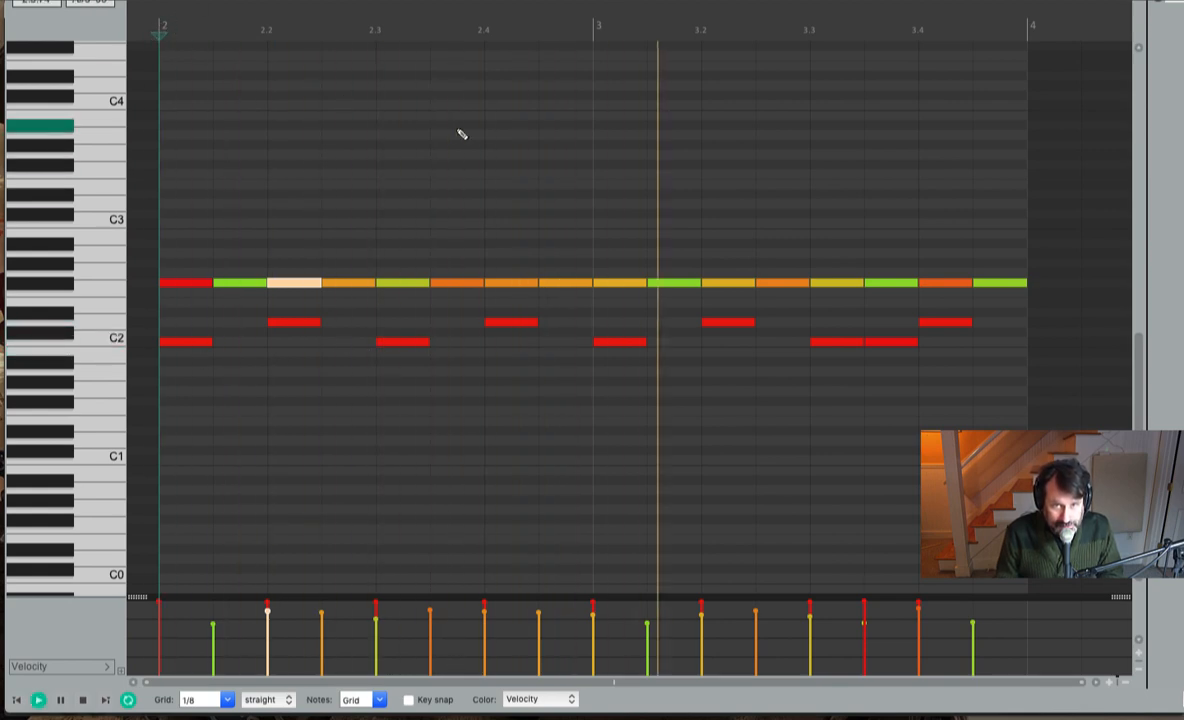
key("space")
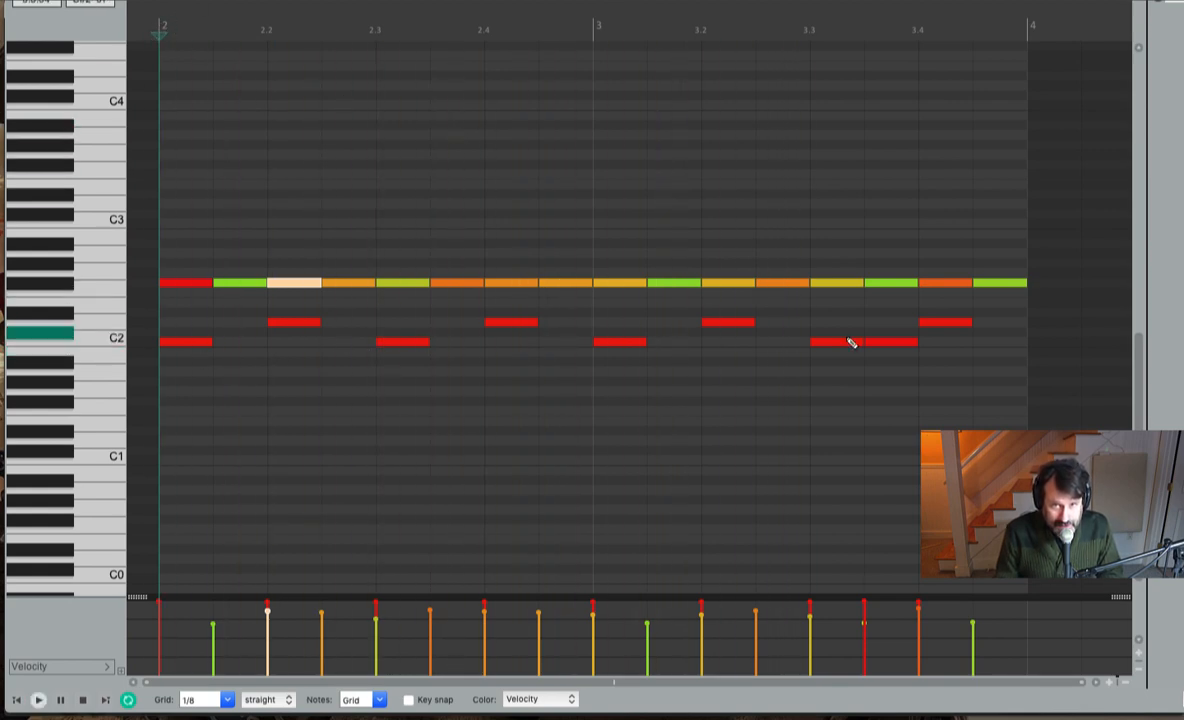
- Try a quiet eighth-note D2 snare directly after the snare on beat 3.2 and play the pattern back
left_click(777, 324)
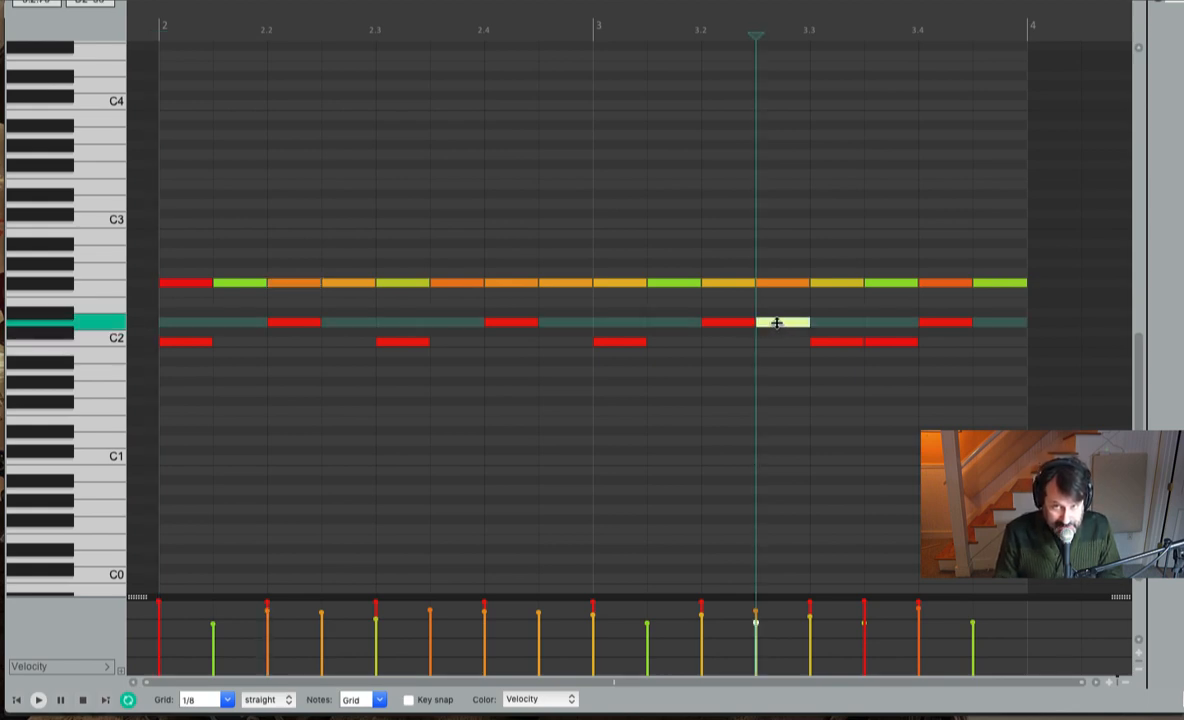
left_click_drag(777, 324, 778, 330)
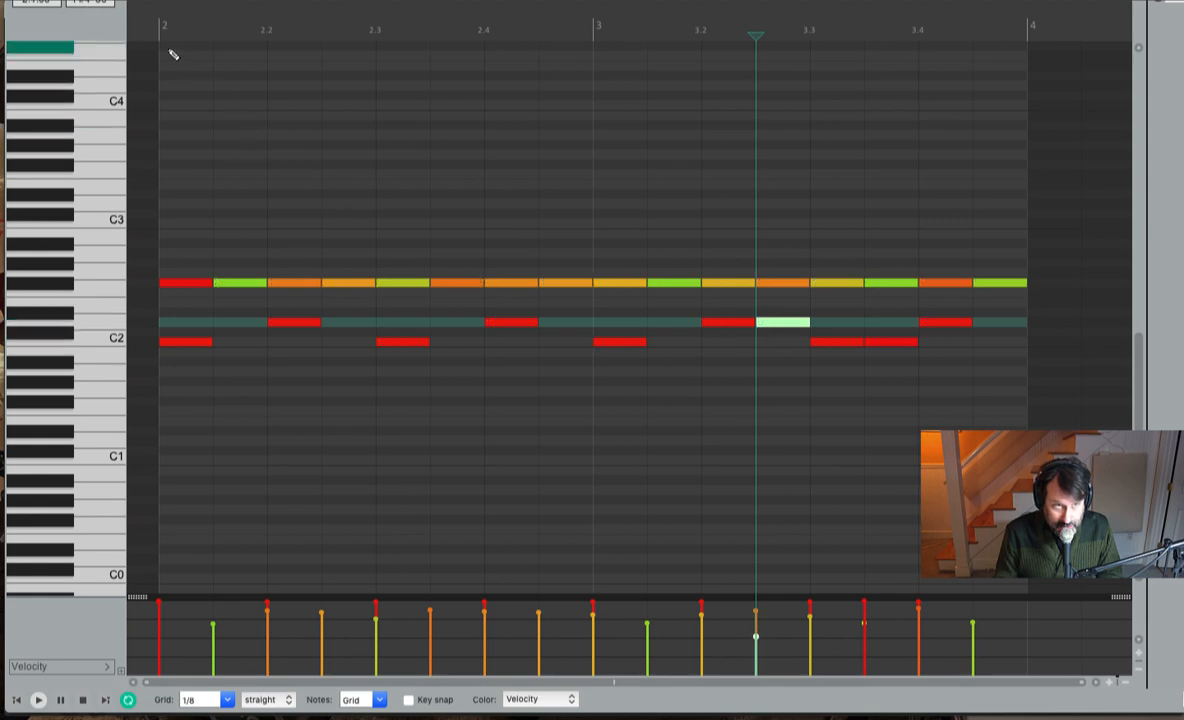
left_click(157, 36)
key("space")
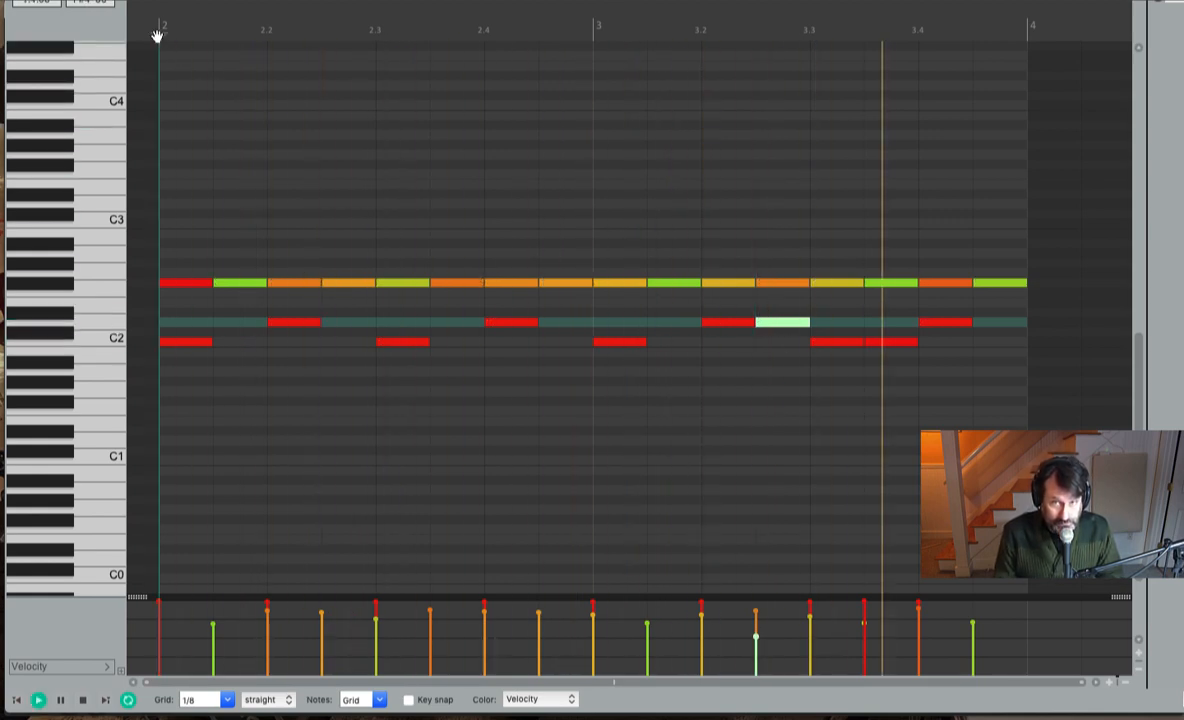
key("space")
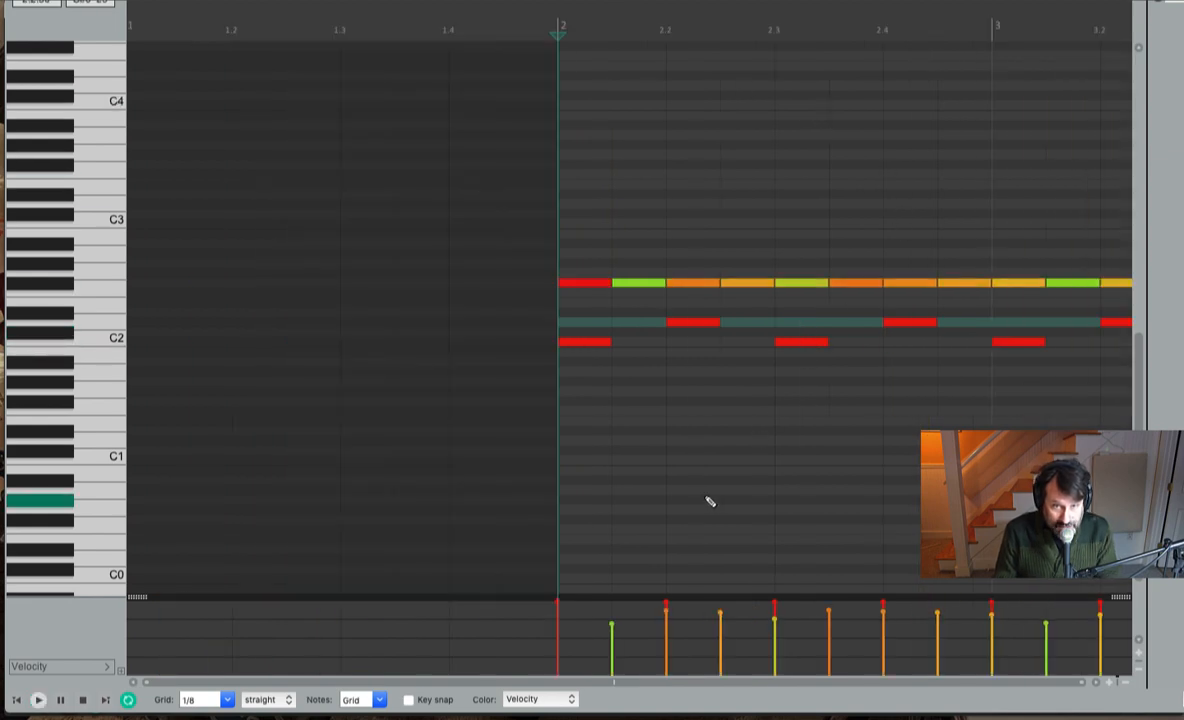
- With a 1/16 grid, shorten the D2 snare on beat 3.2 to a sixteenth and add a quiet sixteenth snare right after it
scroll(687, 500, "right", 5)
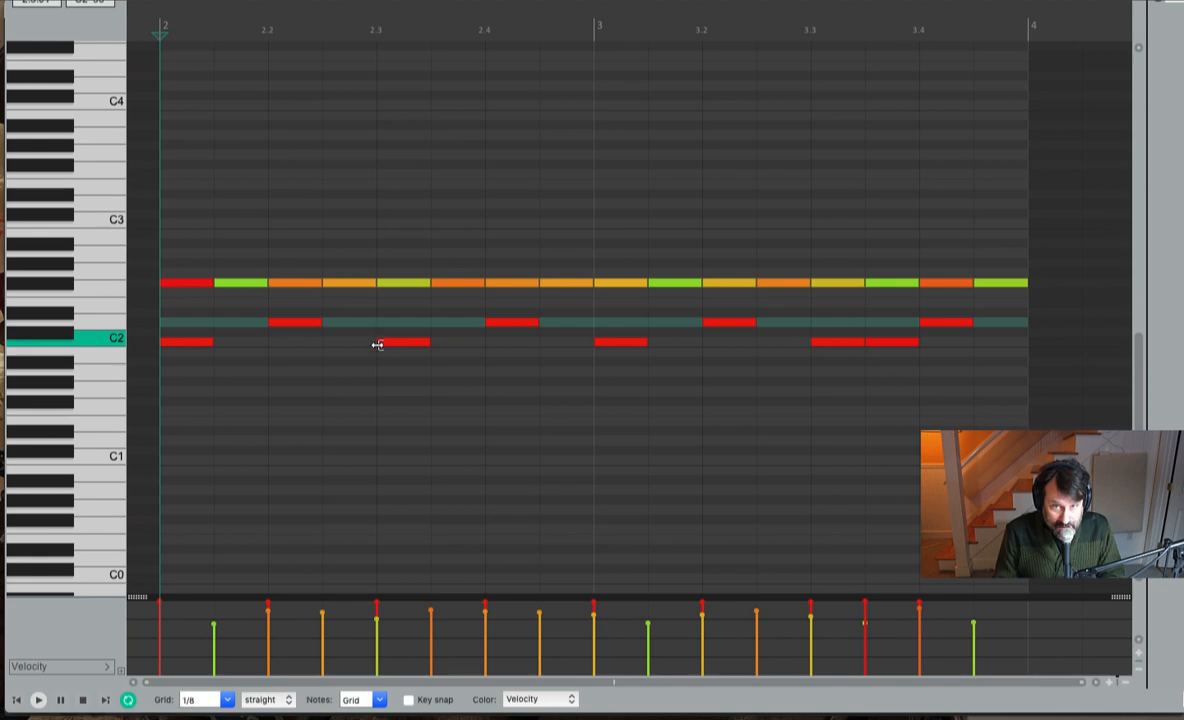
left_click(225, 701)
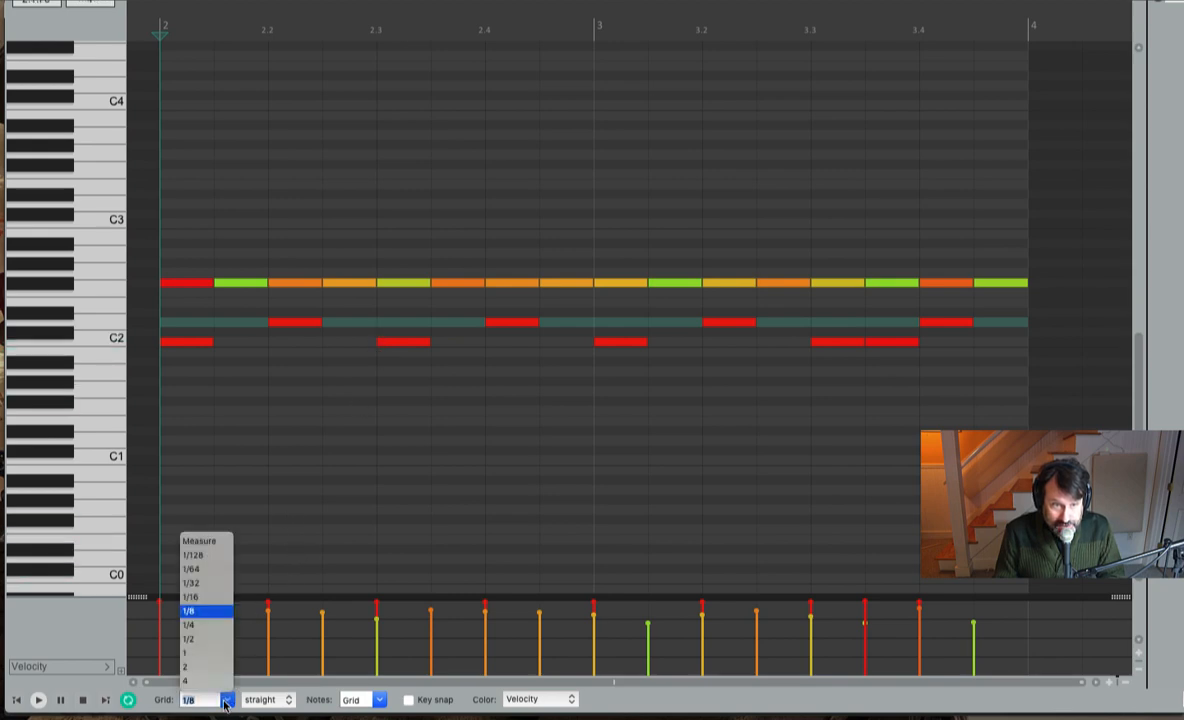
left_click(192, 597)
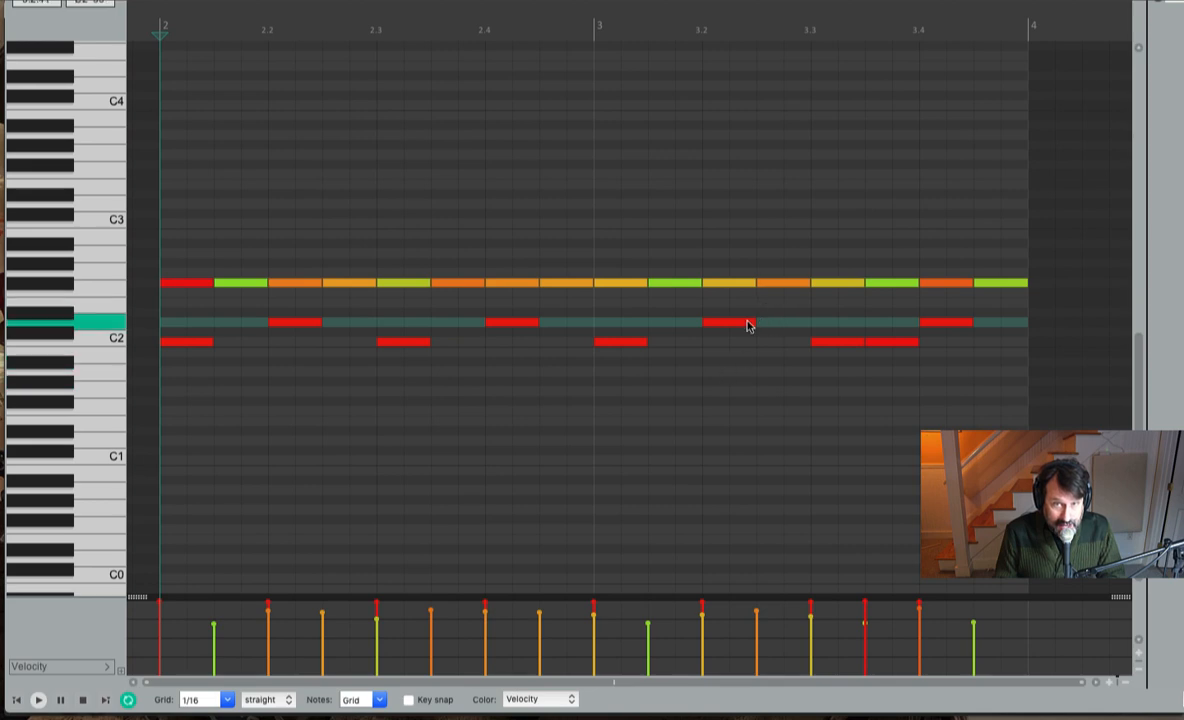
left_click_drag(751, 320, 724, 314)
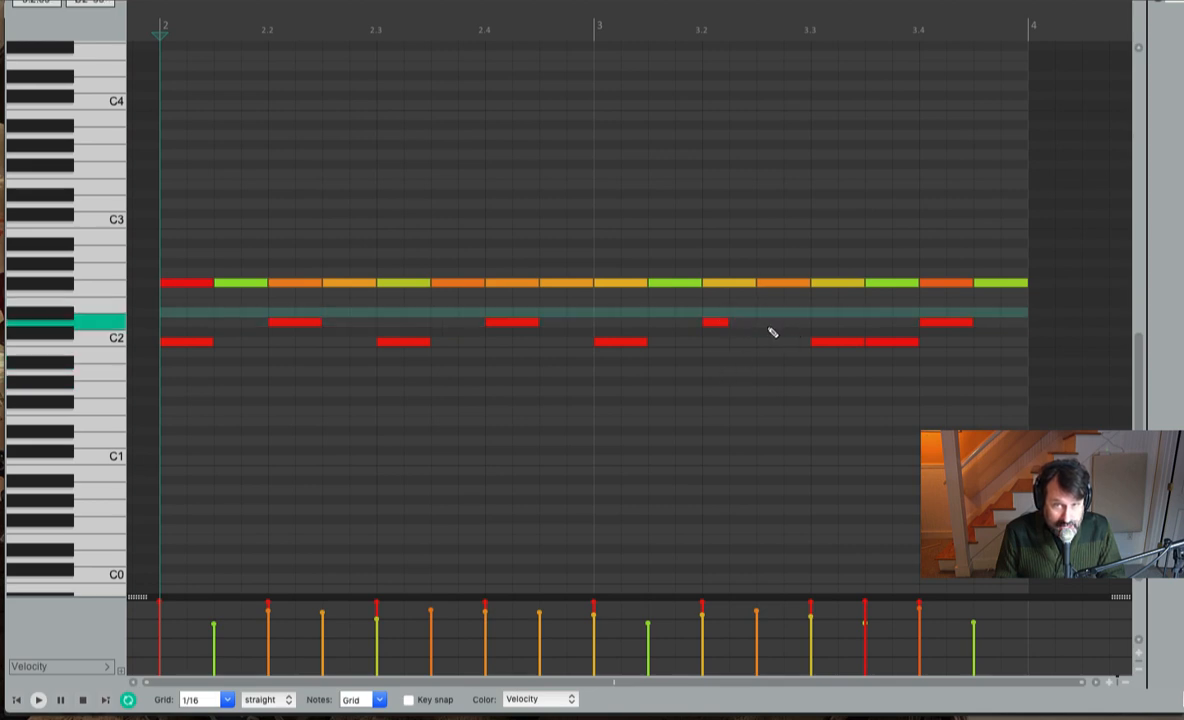
left_click(742, 322)
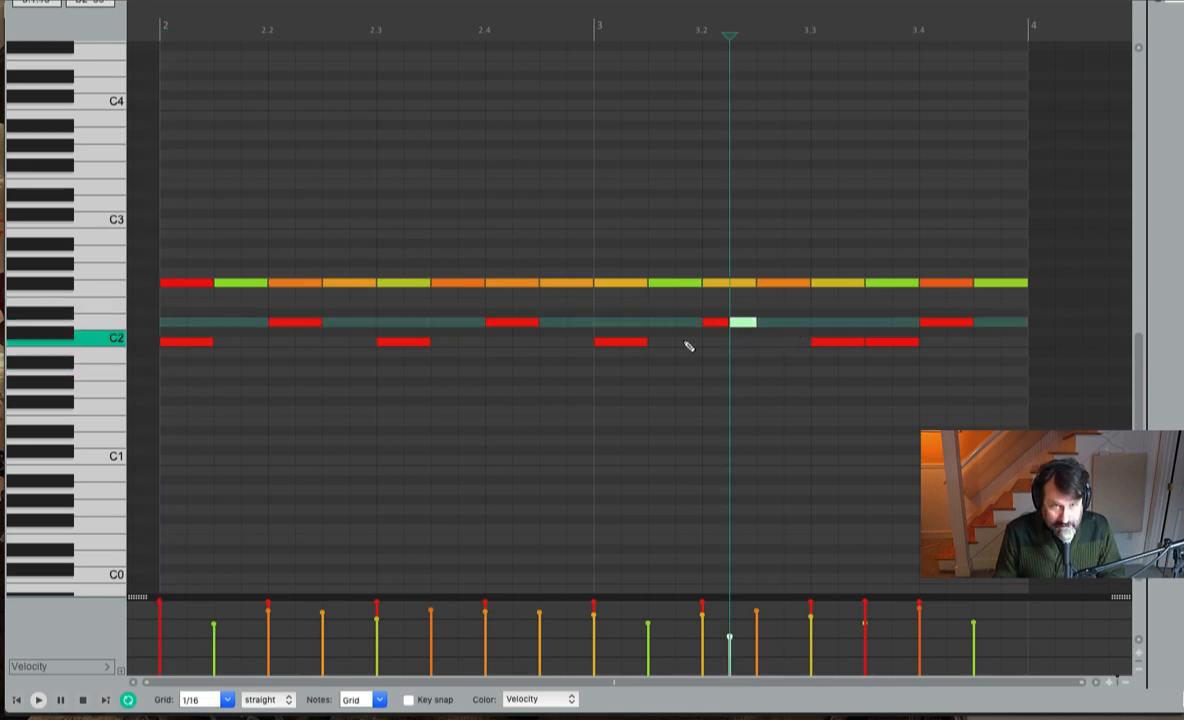
- Play back the pattern from measure 2 to check the sixteenth ghost snare that follows beat 3.2
left_click(157, 28)
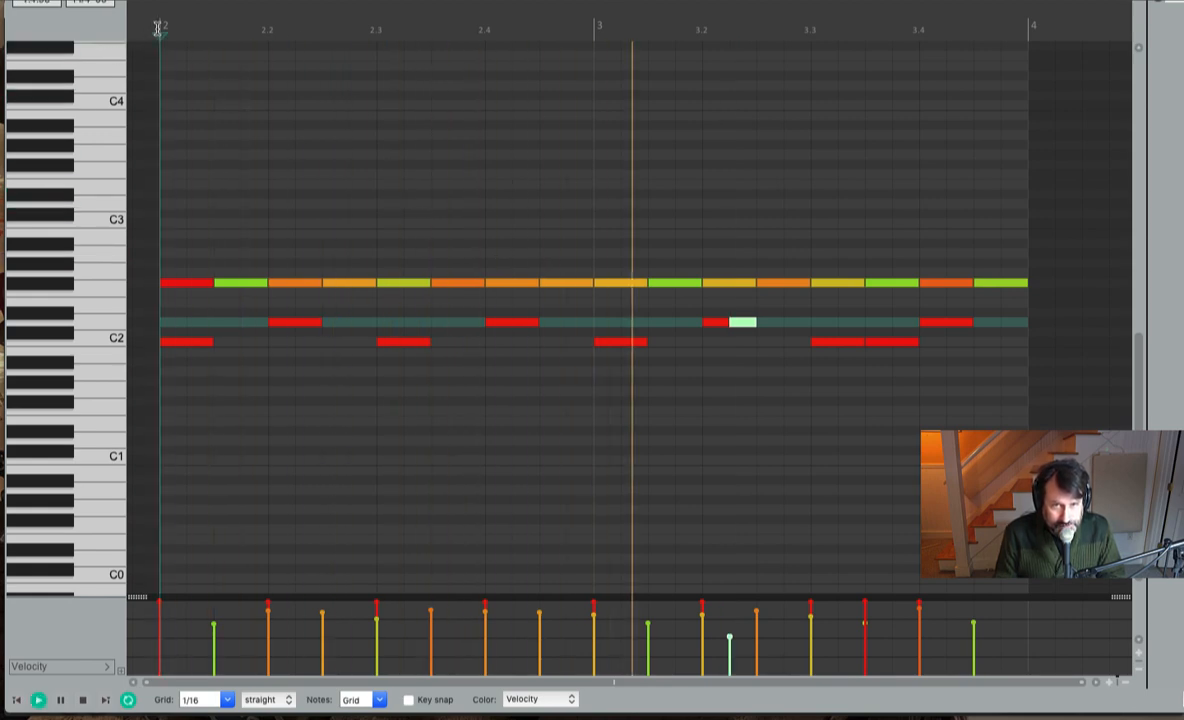
key("space")
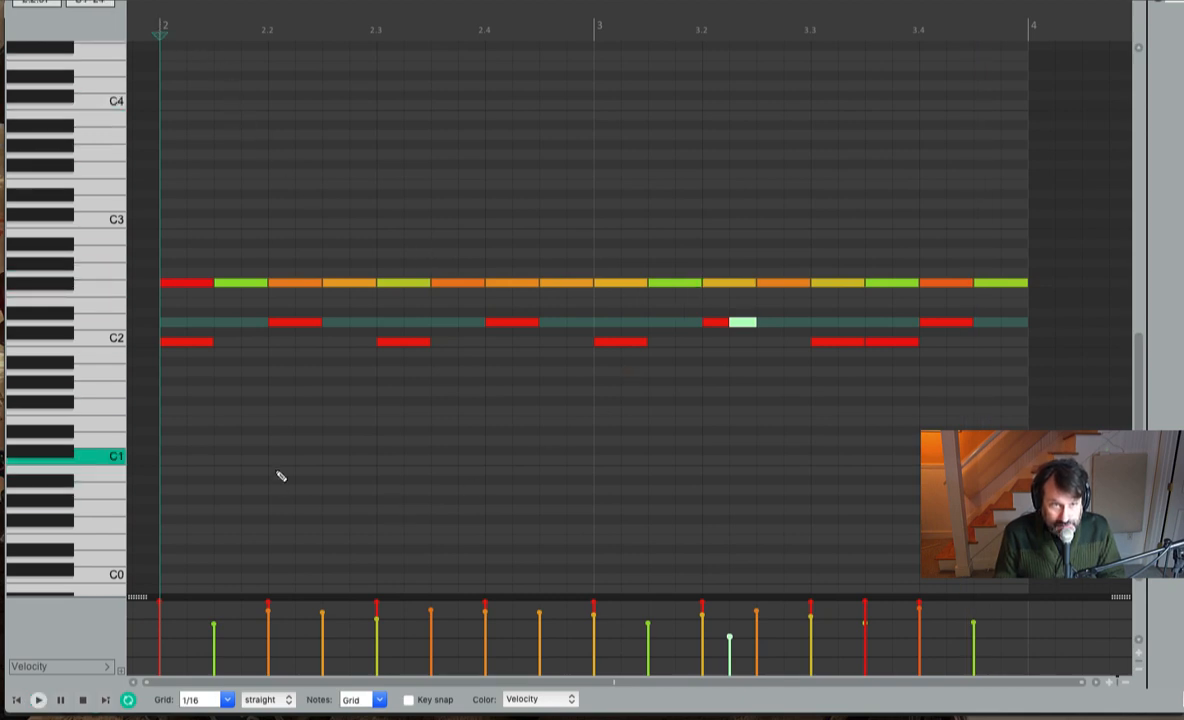
- Add a sixteenth C2 kick directly before the kick on beat 2.3, raise its velocity slightly, and play the pattern from measure 2
left_click(360, 348)
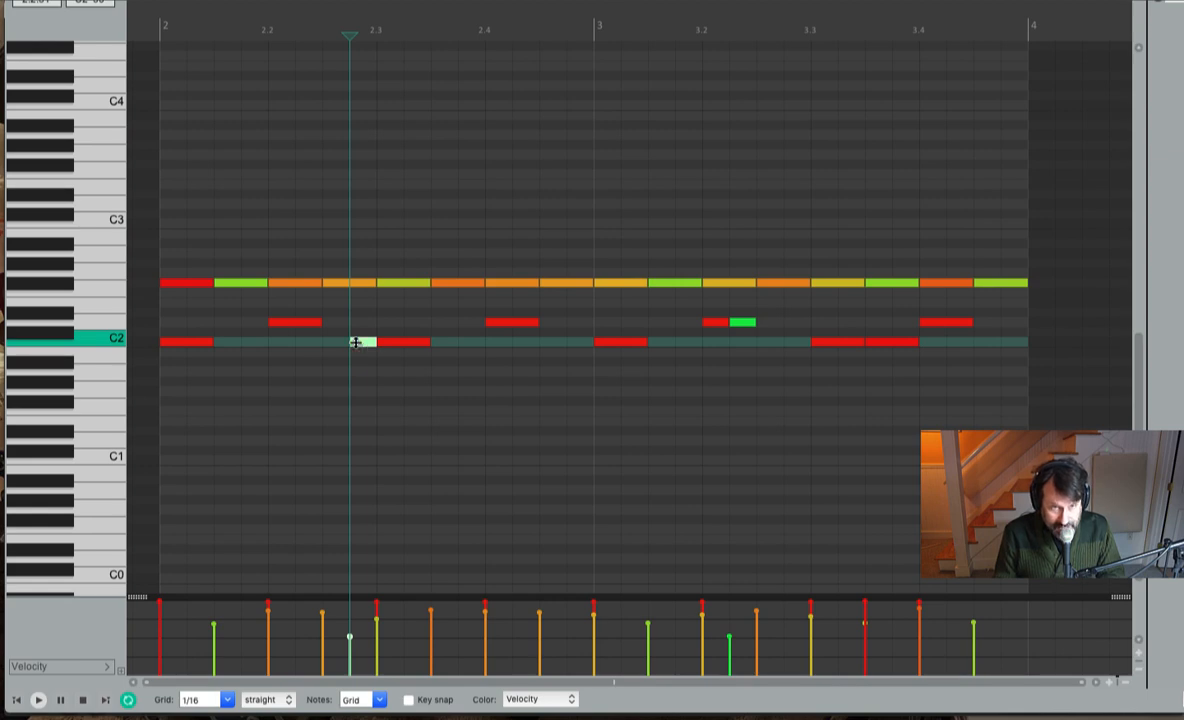
left_click_drag(356, 342, 361, 328)
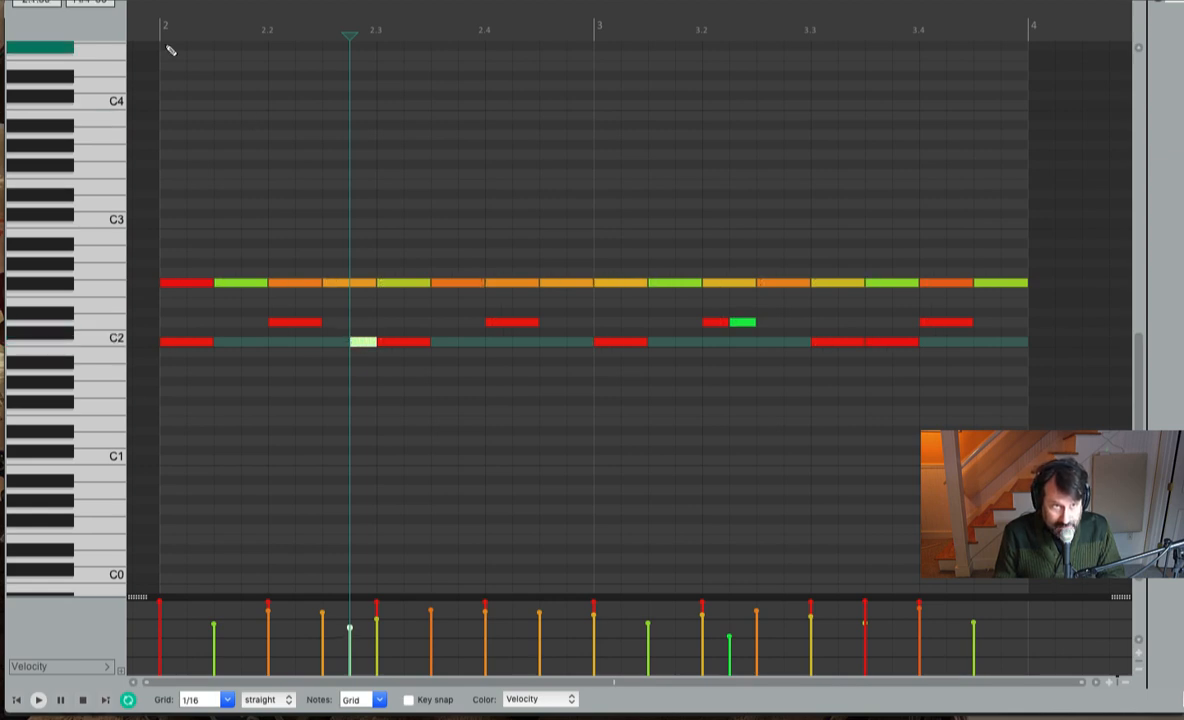
double_click(152, 25)
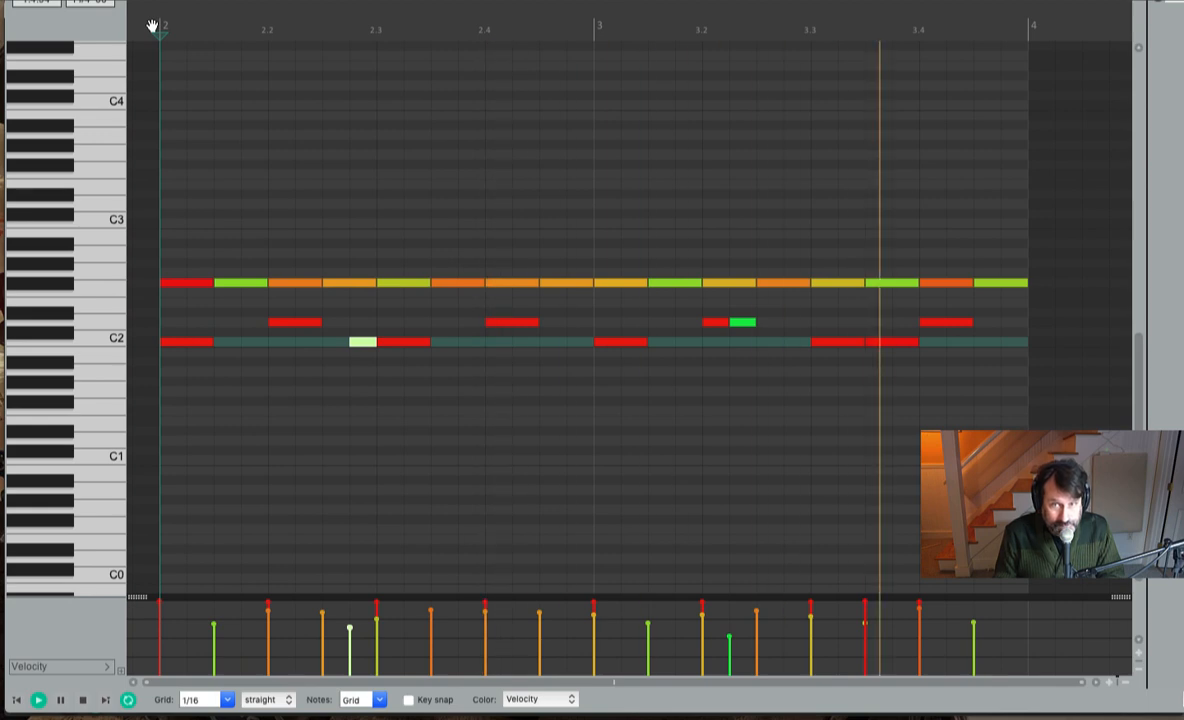
key("space")
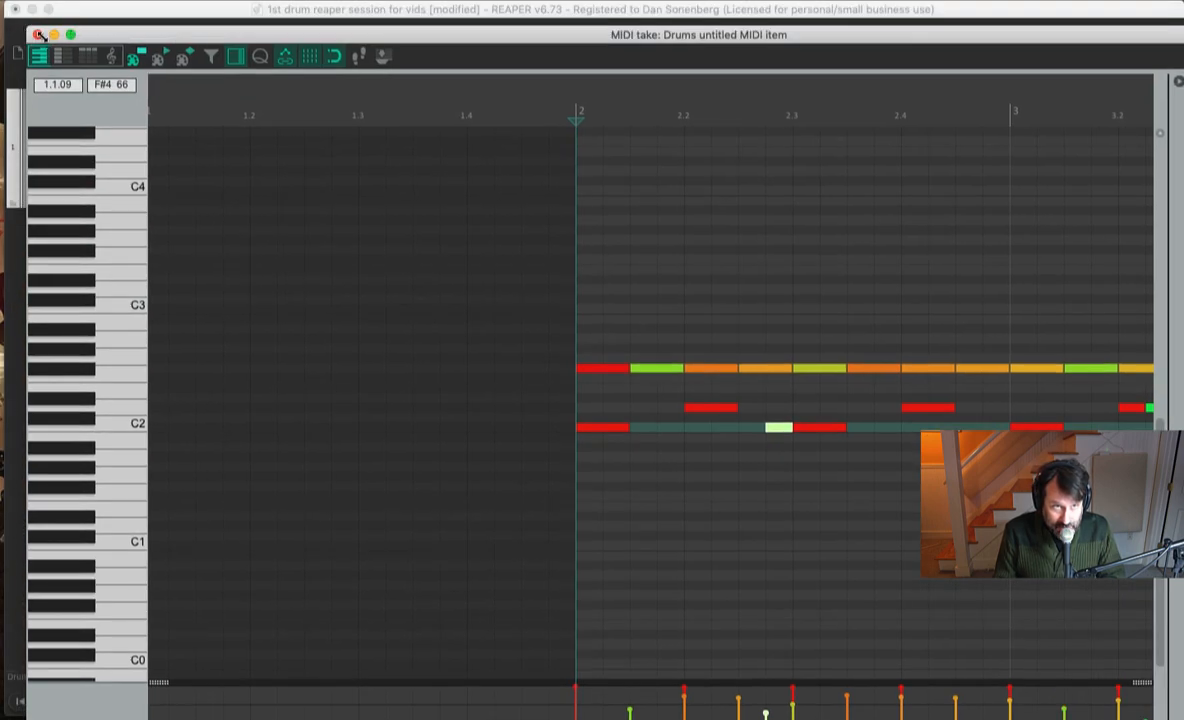
- Close the MIDI editor, extend the drum item's end from measure 4 to measure 6 so it repeats, and play it from measure 2
left_click(38, 34)
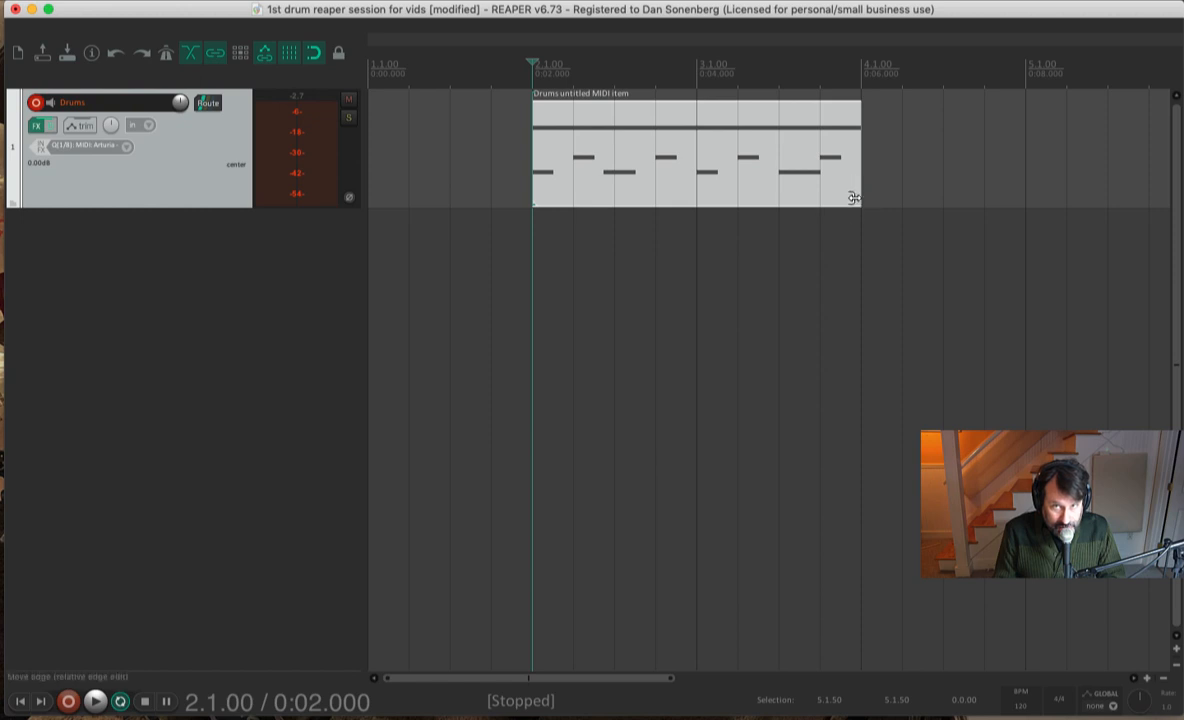
left_click_drag(853, 198, 1025, 205)
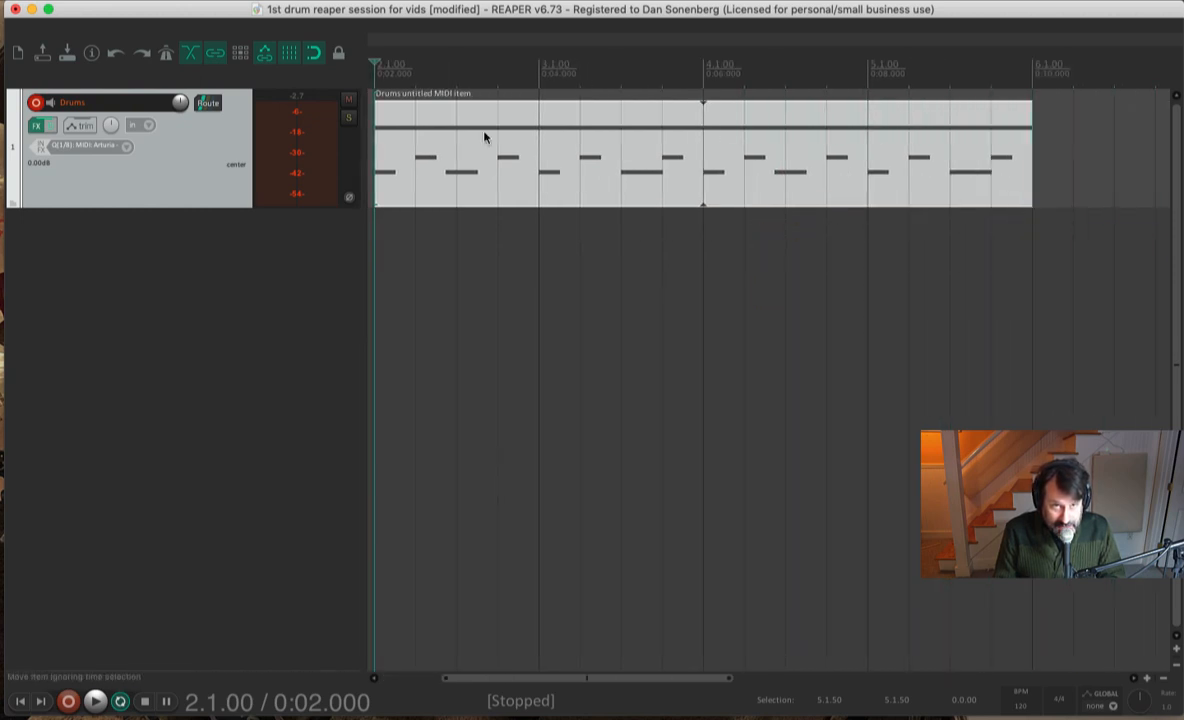
scroll(535, 288, "left", 2)
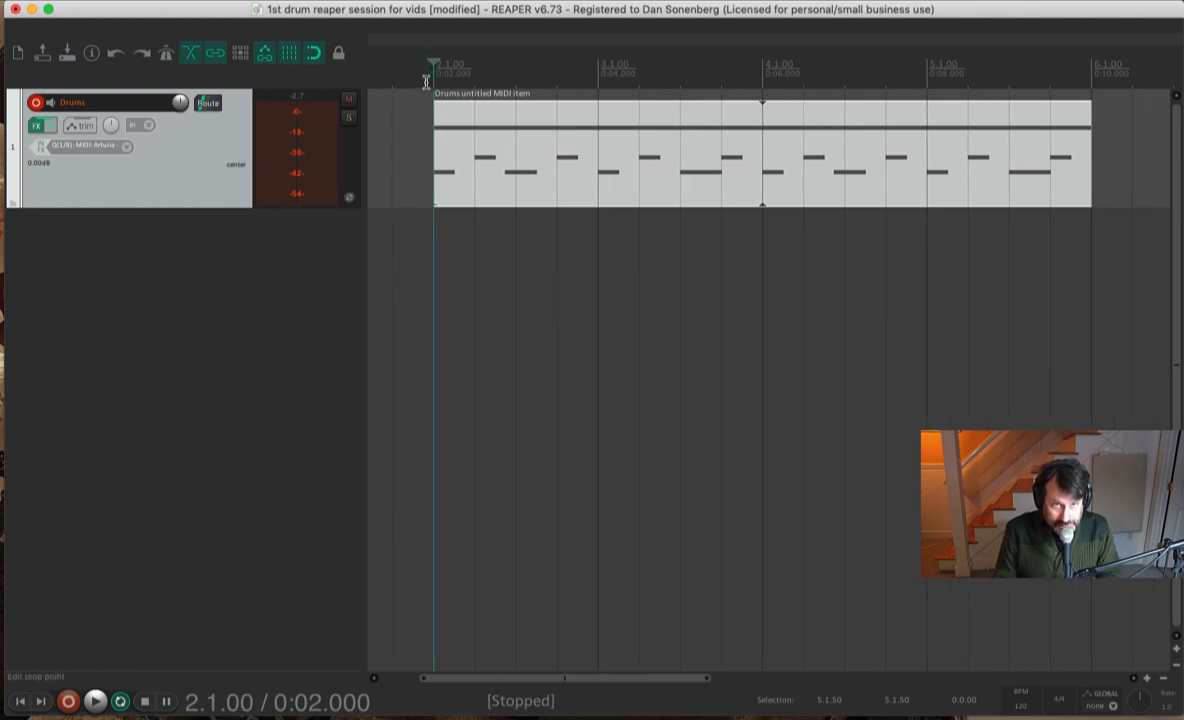
key("space")
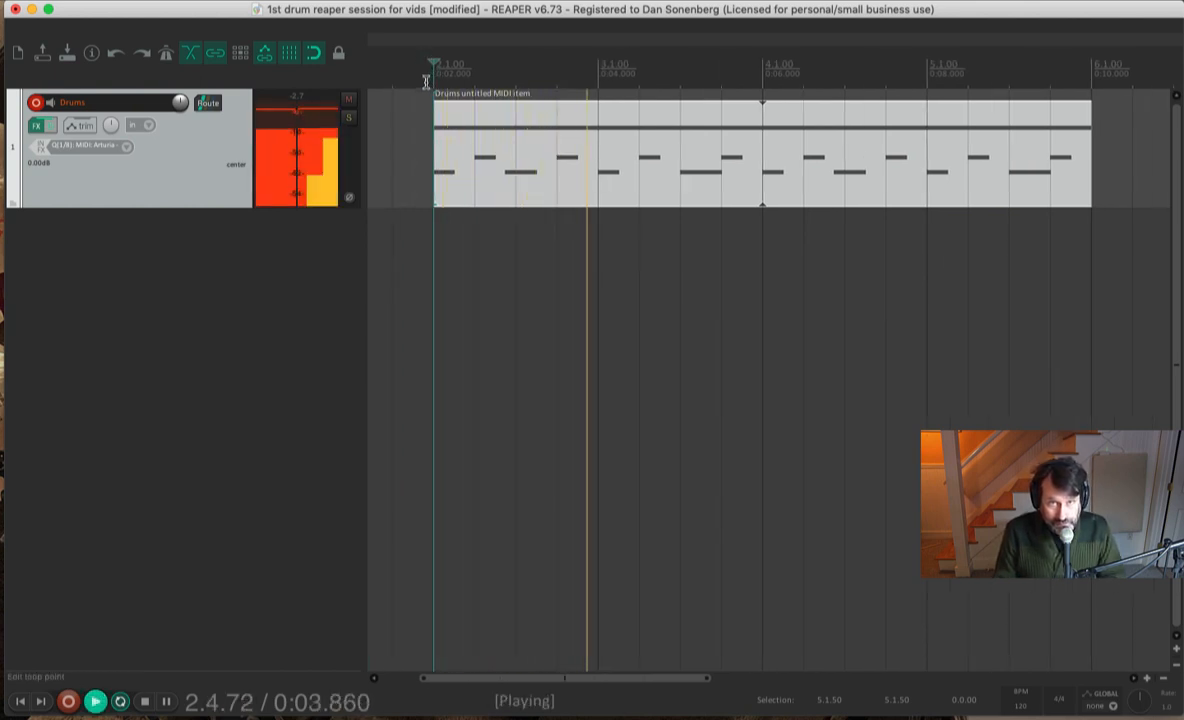